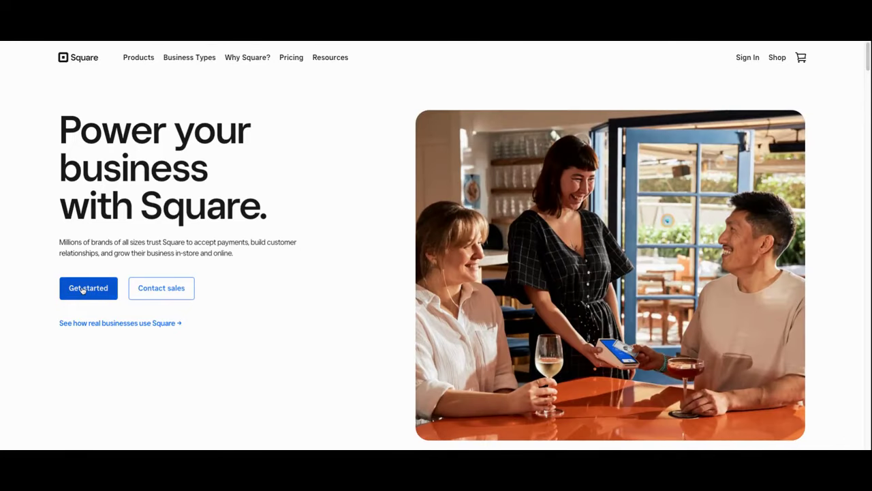
- Start a new Square account and enter the account email in both email fields
left_click(81, 288)
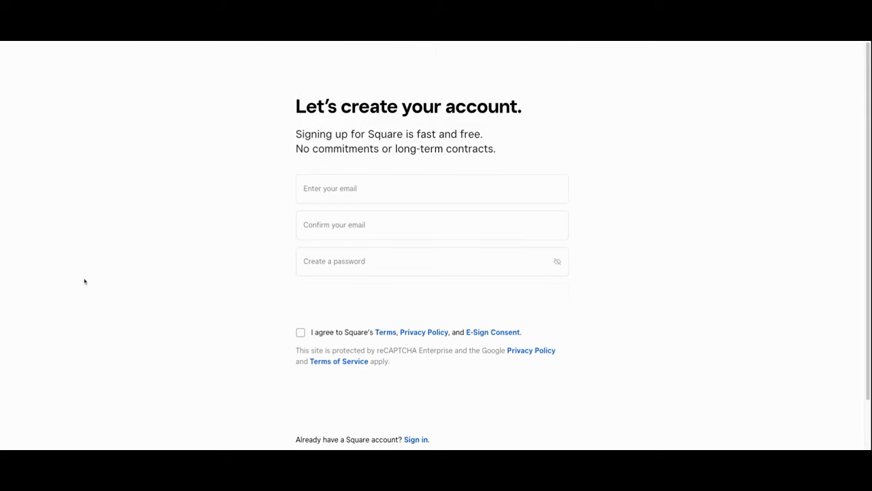
double_click(343, 188)
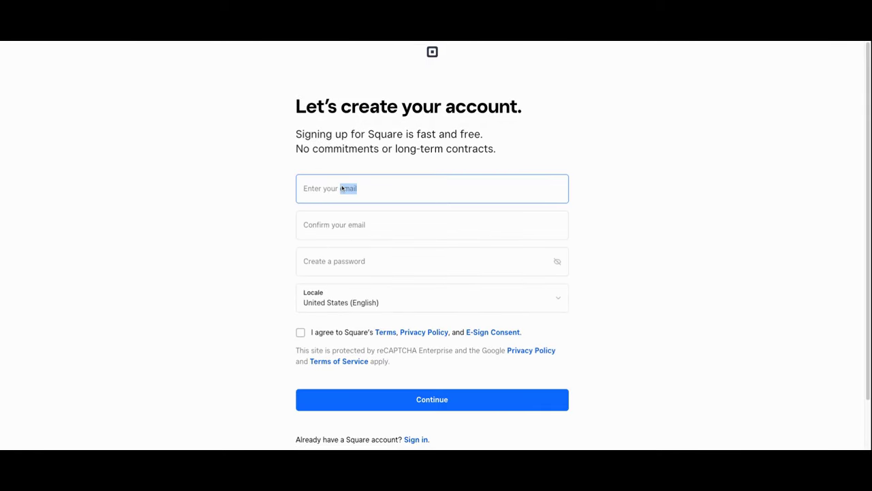
left_click(308, 191)
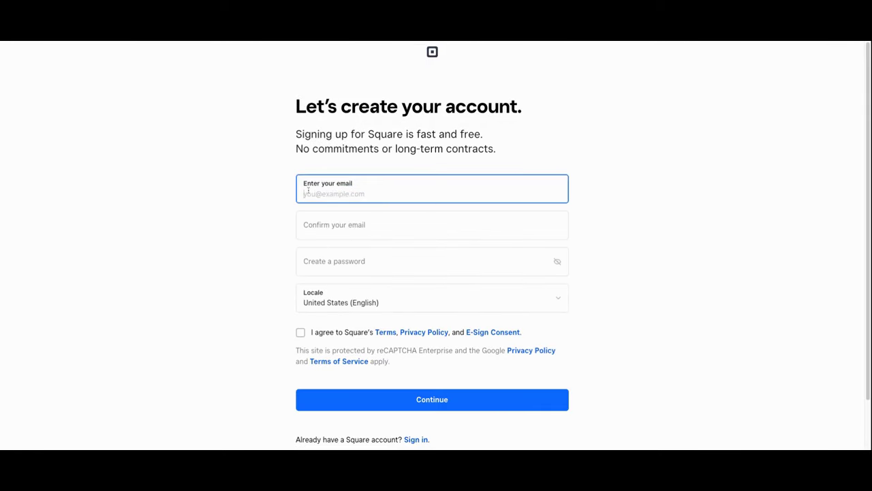
left_click(307, 229)
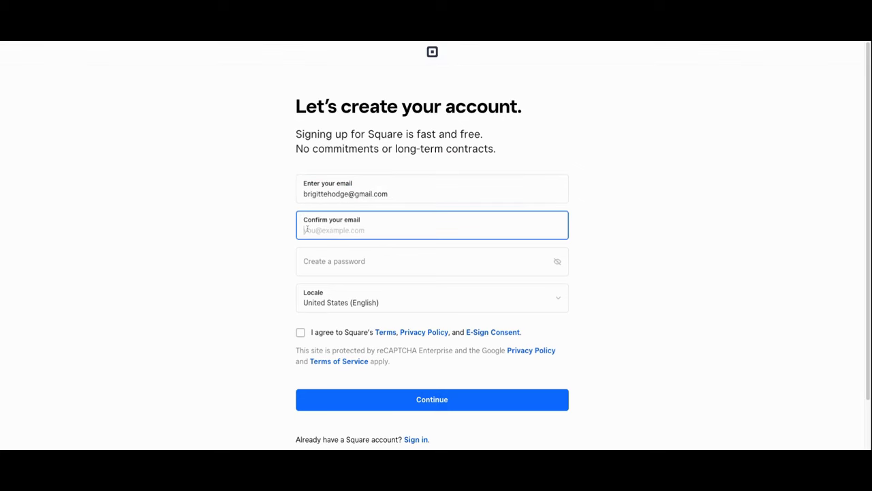
key("ctrl+v")
- Enter a password, keep United States (English) as locale, and agree to the terms
left_click(319, 266)
type("•")
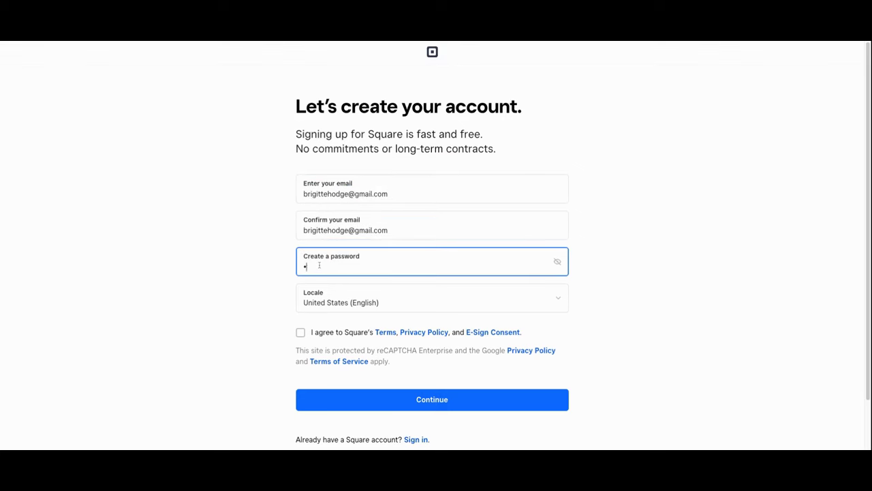
type("••••••••")
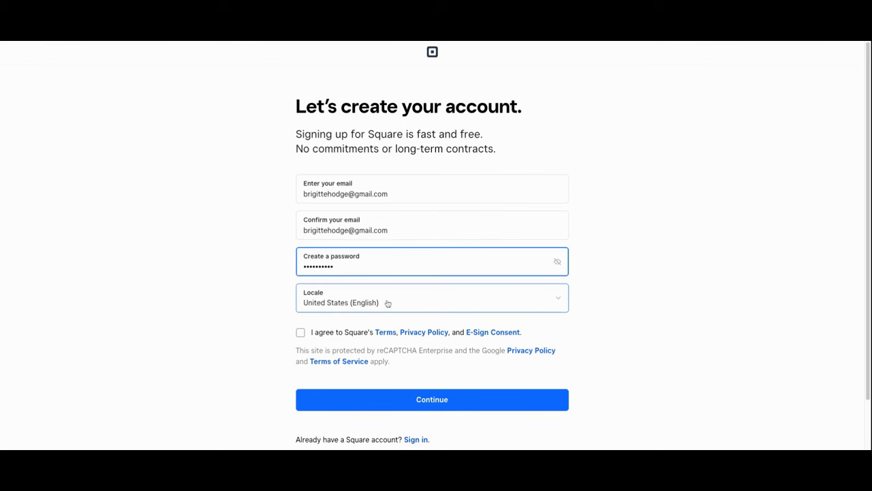
left_click(387, 303)
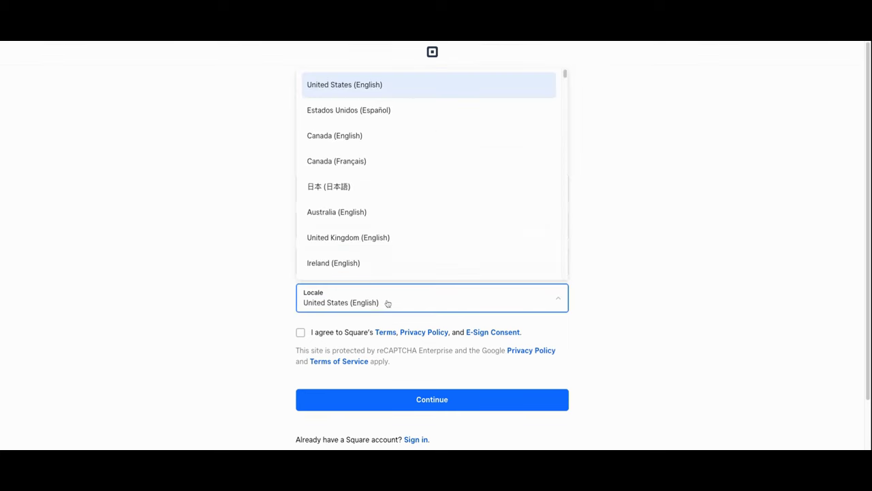
left_click(357, 85)
left_click(320, 265)
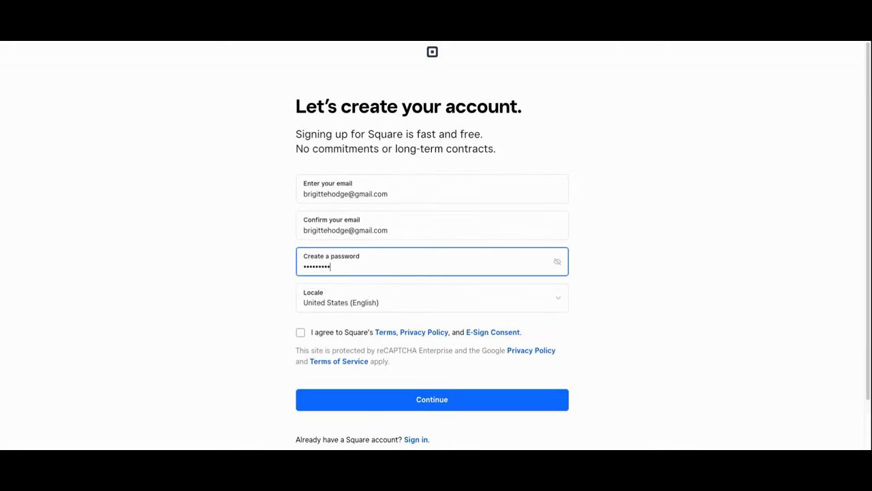
left_click(300, 334)
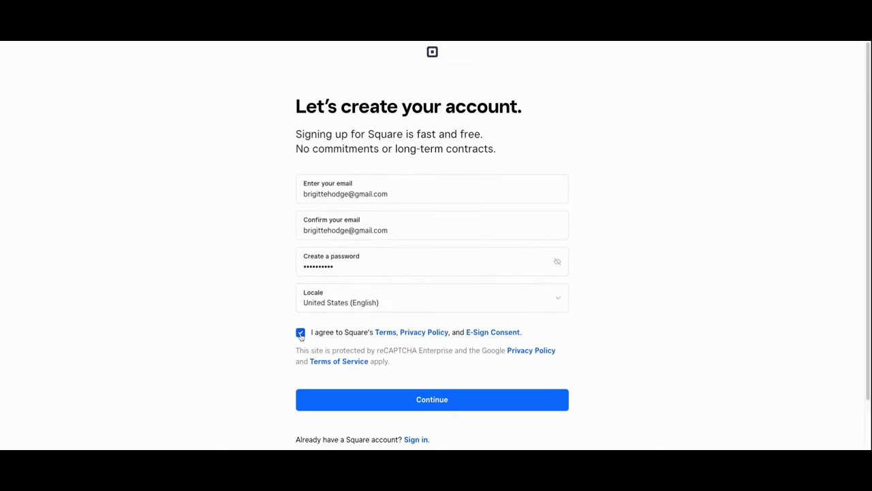
- Create the account and register Blue Door Boutique as a Business
left_click(443, 406)
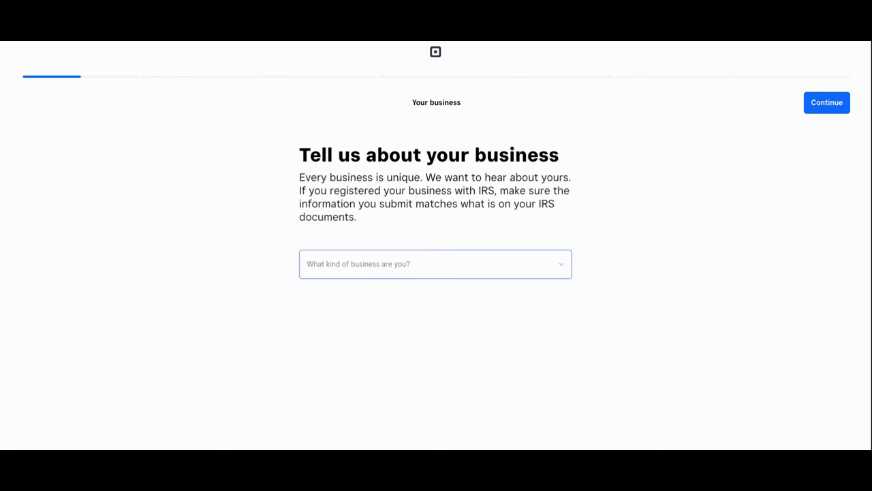
left_click(434, 263)
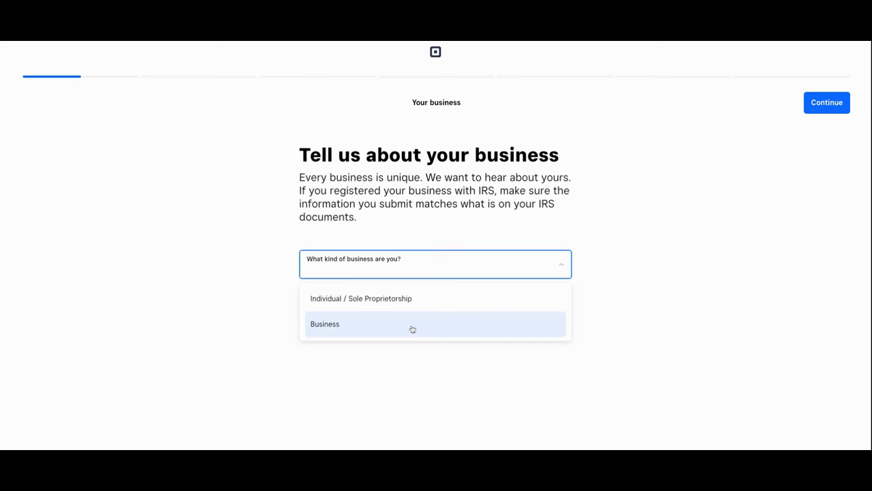
left_click(412, 329)
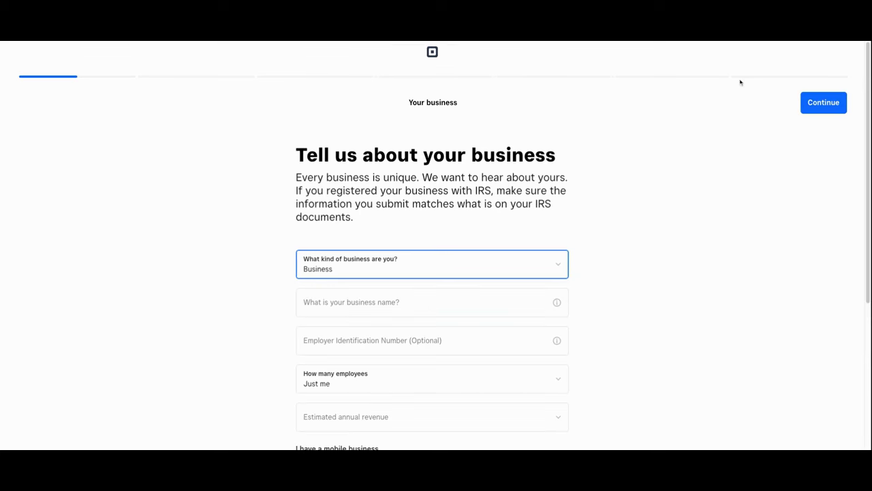
scroll(389, 303, "down", 1)
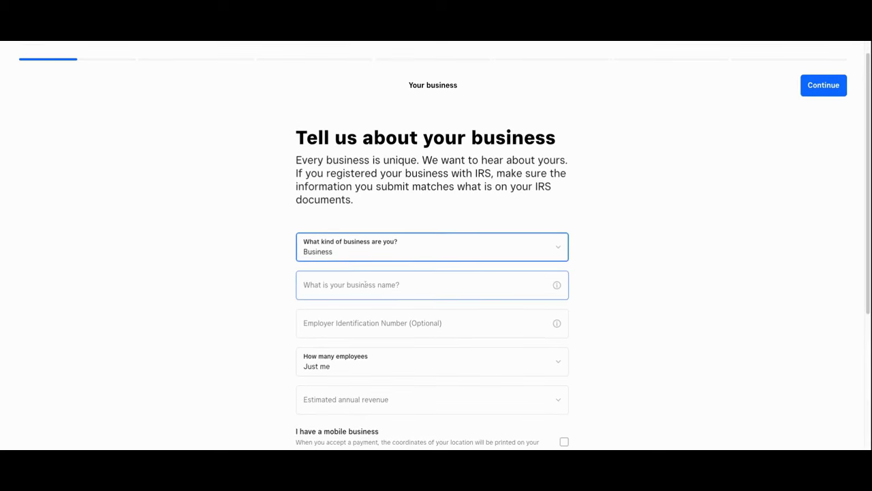
left_click(366, 285)
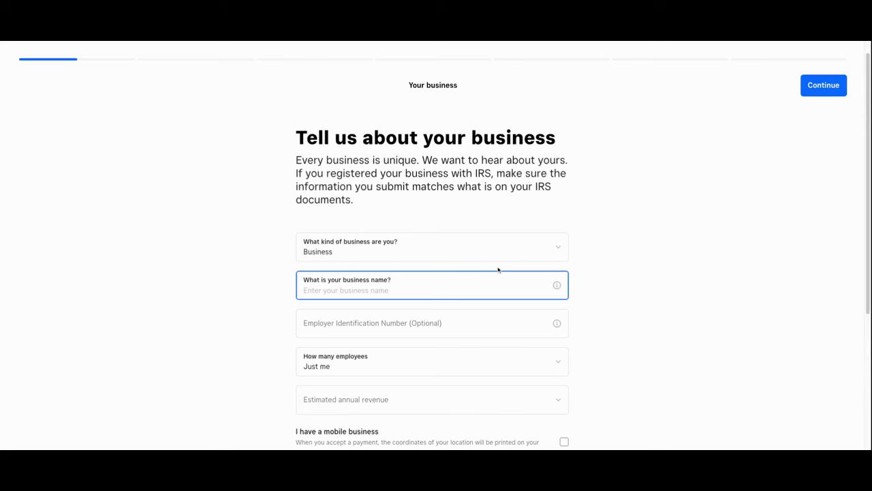
type("Blue Door Boutique")
- Set the employee count to 1-10 and annual revenue to $50,000 – $100,000
left_click(379, 328)
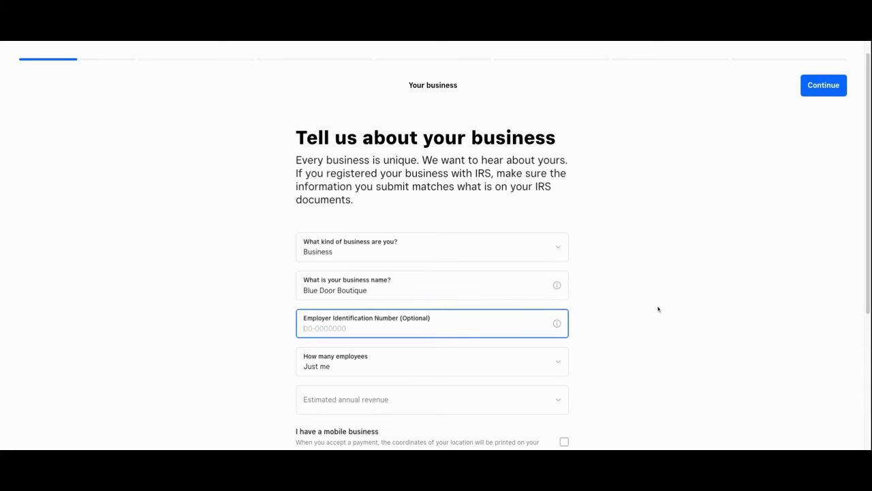
scroll(658, 310, "down", 2)
left_click(462, 283)
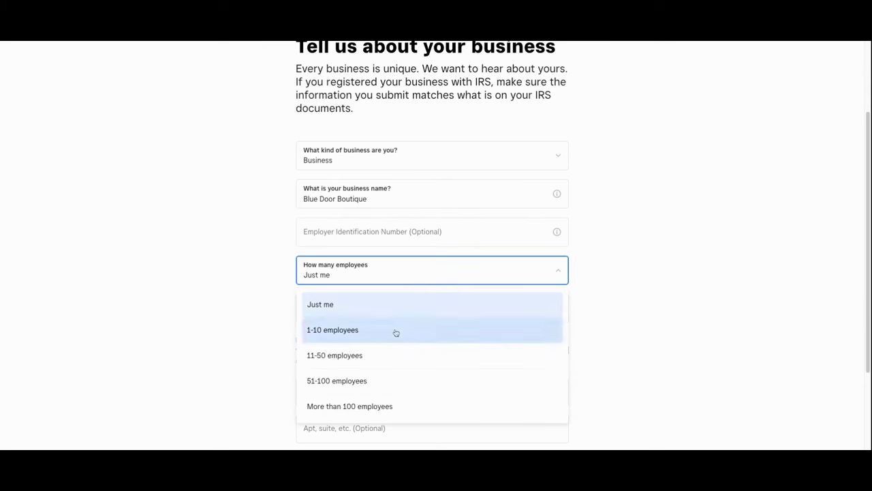
left_click(395, 331)
left_click(380, 303)
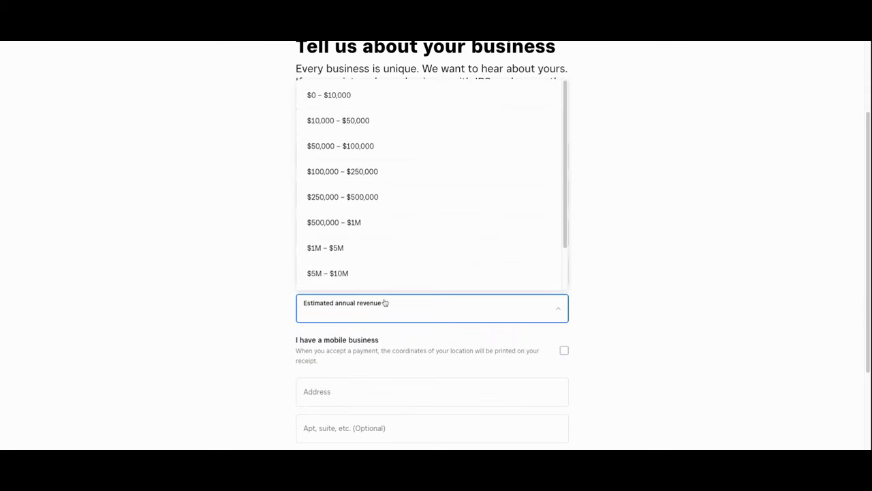
left_click(459, 140)
- Enter the business street address, autofilling city, state and zip from the suggestion, and continue
scroll(752, 282, "down", 3)
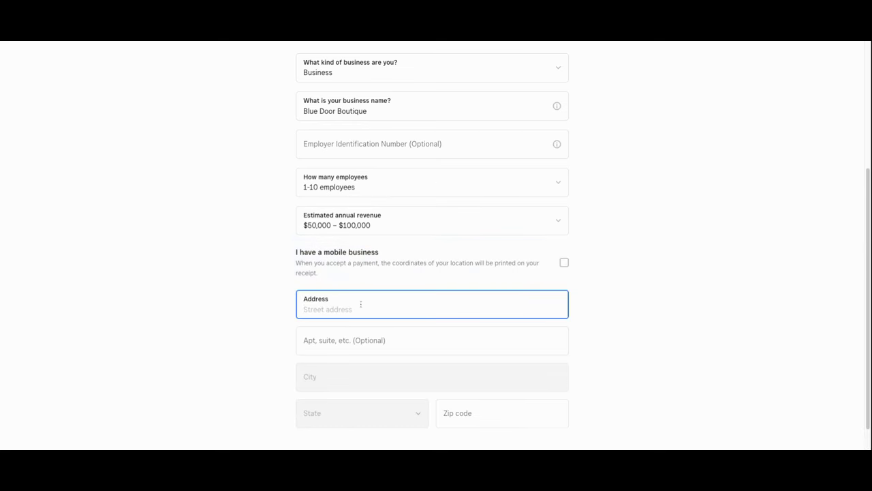
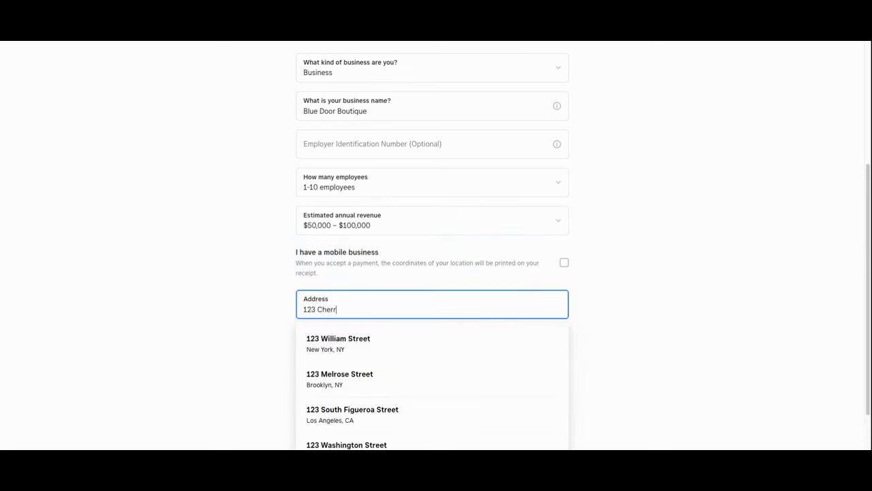
left_click(311, 340)
left_click(321, 388)
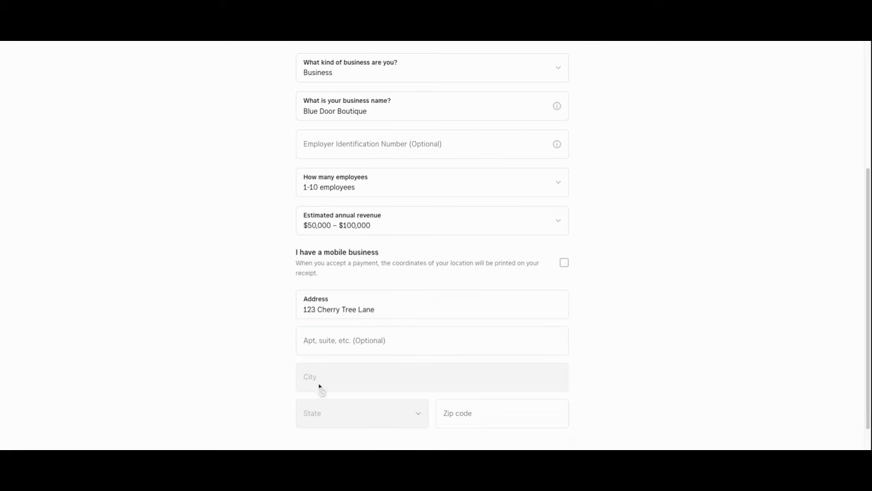
left_click(344, 303)
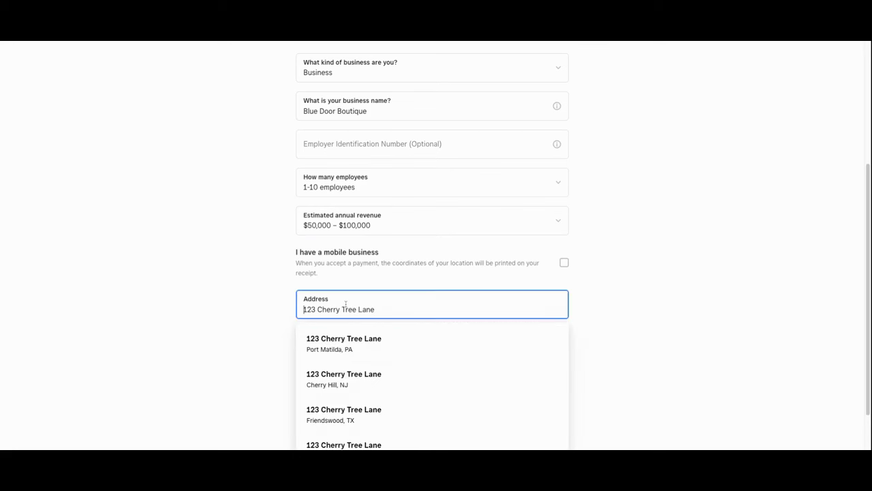
left_click(352, 342)
scroll(385, 325, "down", 1)
left_click(422, 332)
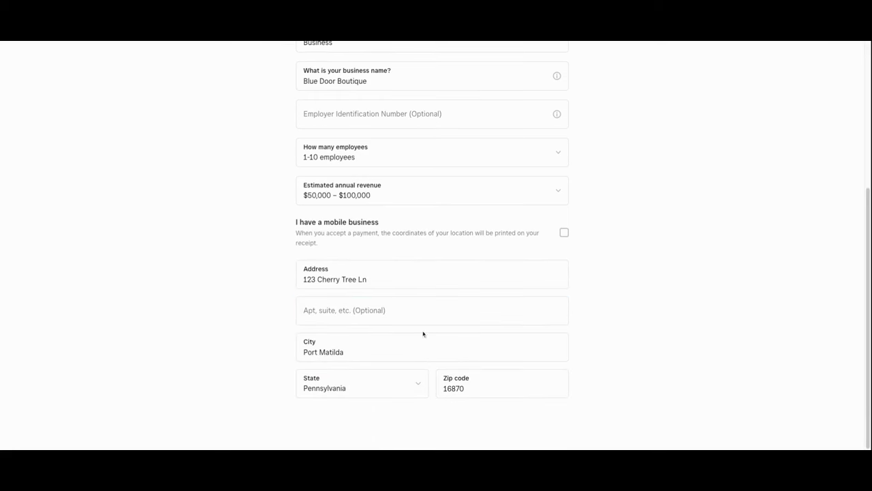
scroll(606, 268, "up", 5)
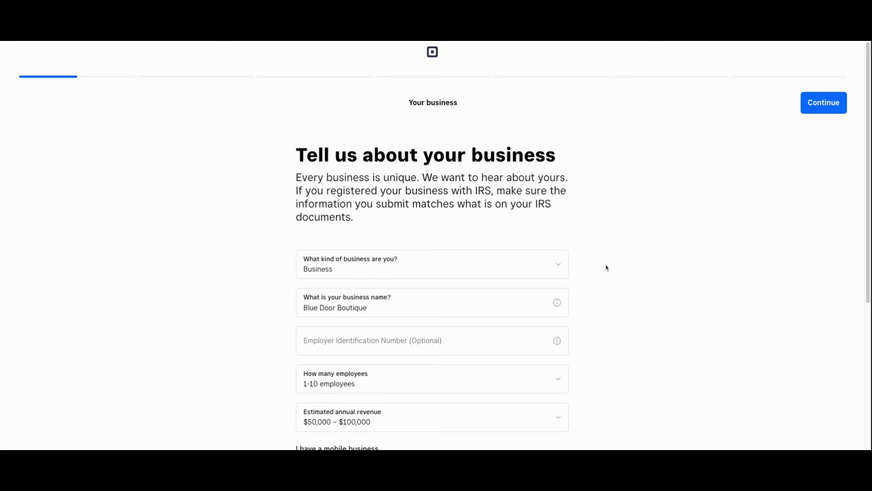
left_click(822, 109)
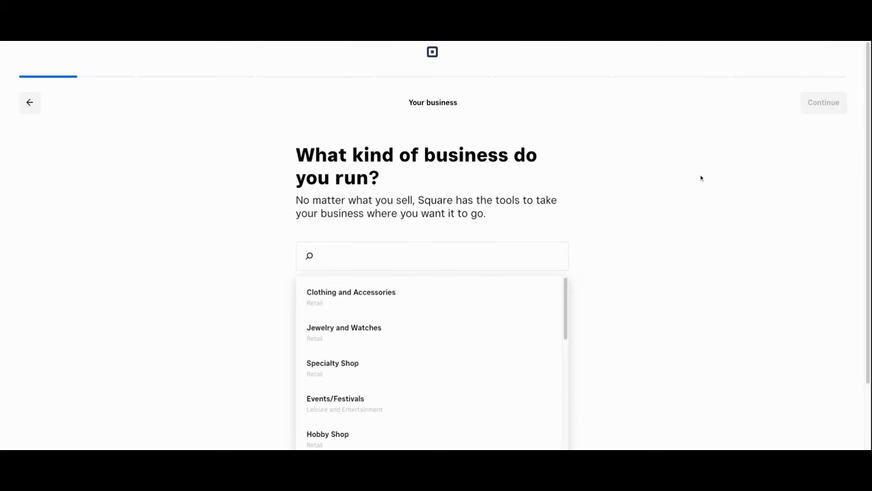
- Choose Clothing and Accessories as the business category
scroll(674, 217, "down", 2)
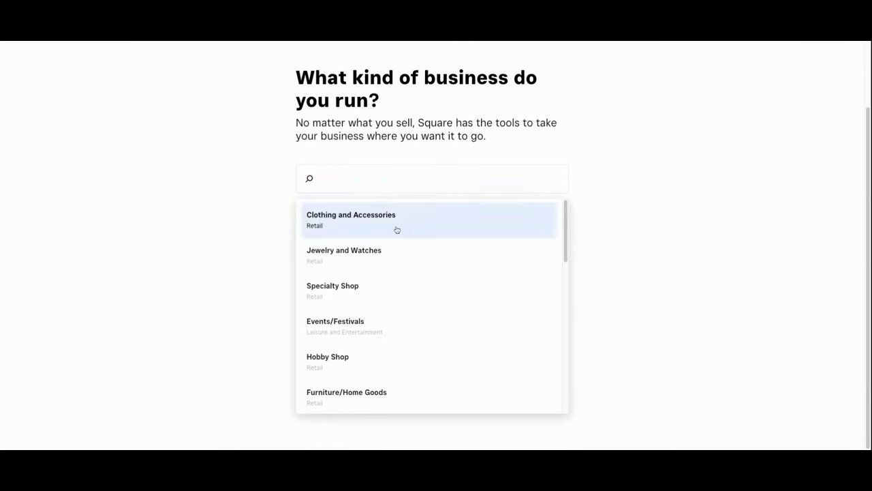
left_click(397, 229)
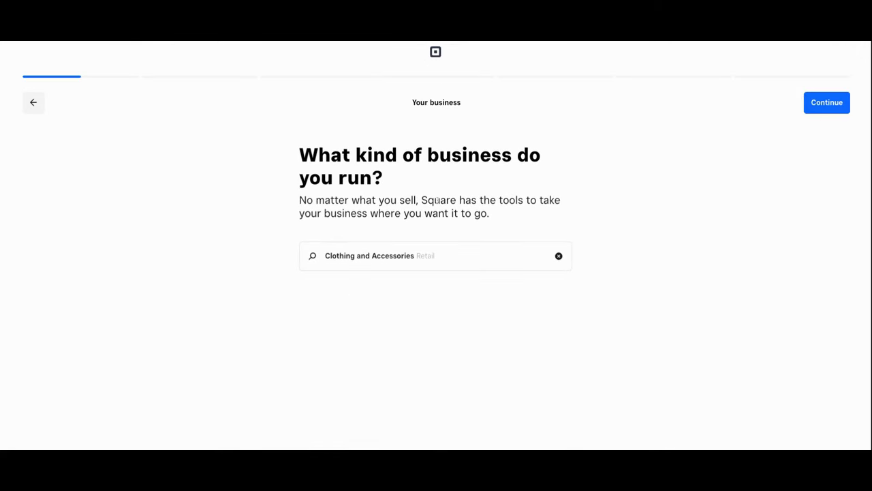
left_click(836, 106)
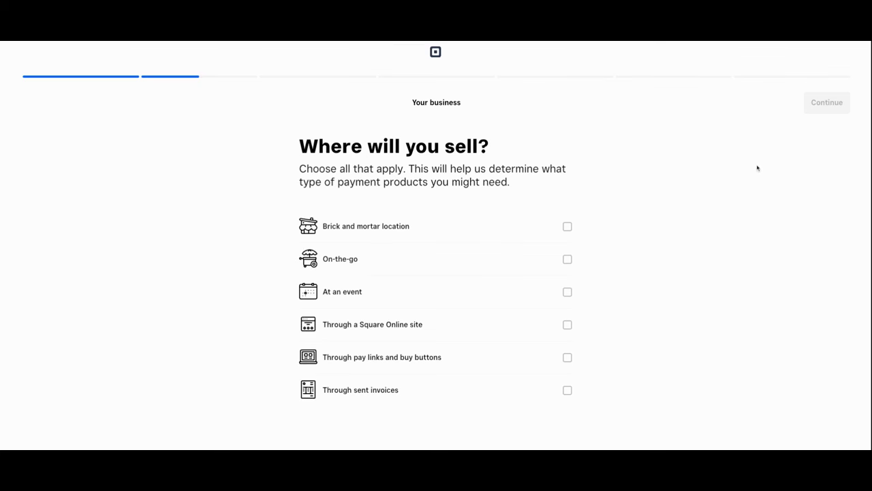
- Select brick-and-mortar location and Square Online site as sales channels
left_click(569, 229)
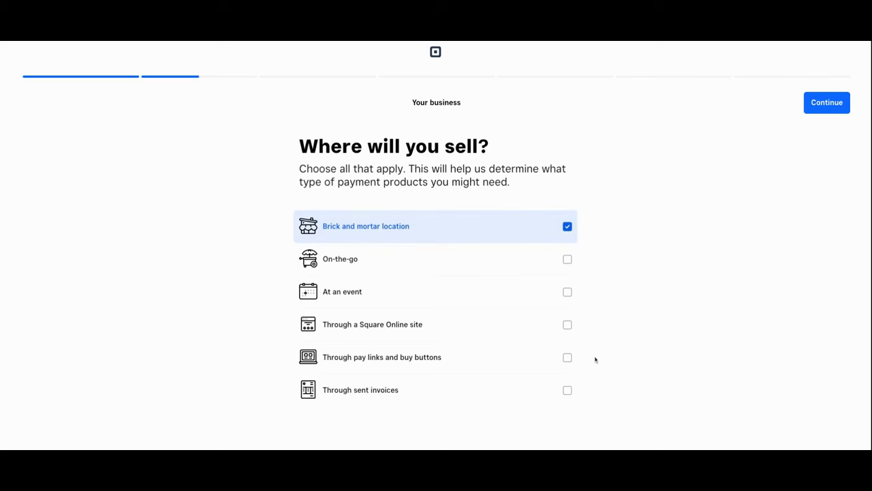
left_click(570, 327)
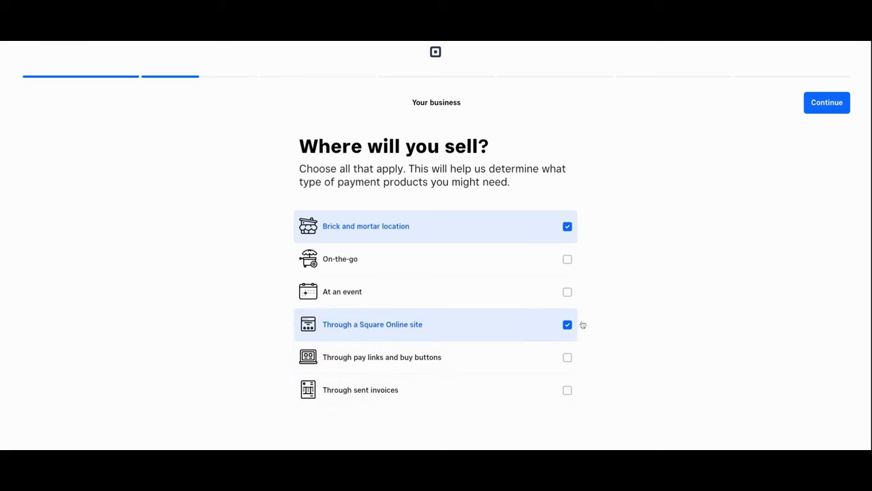
left_click(826, 103)
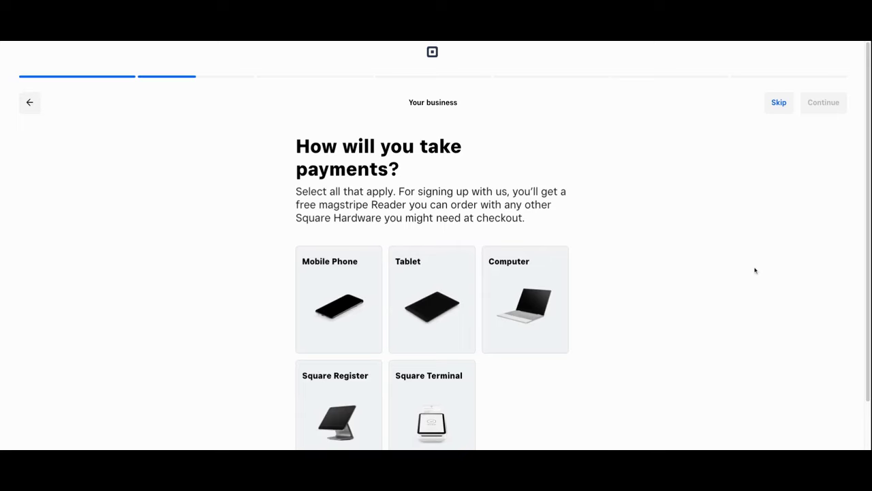
- Choose Computer as the way to take payments and continue
scroll(755, 271, "down", 2)
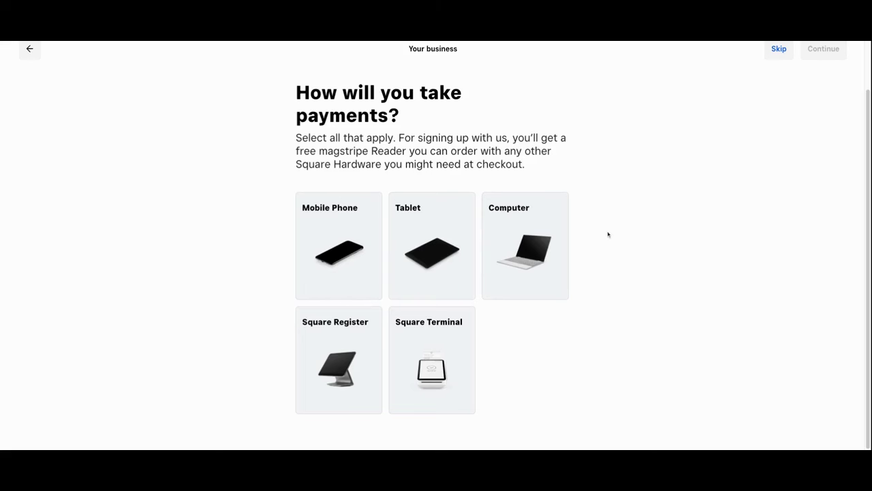
left_click(534, 221)
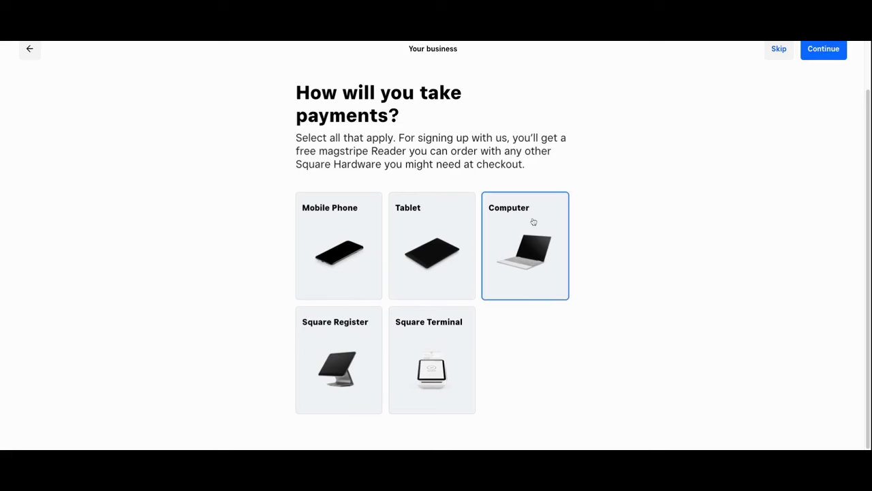
left_click(814, 53)
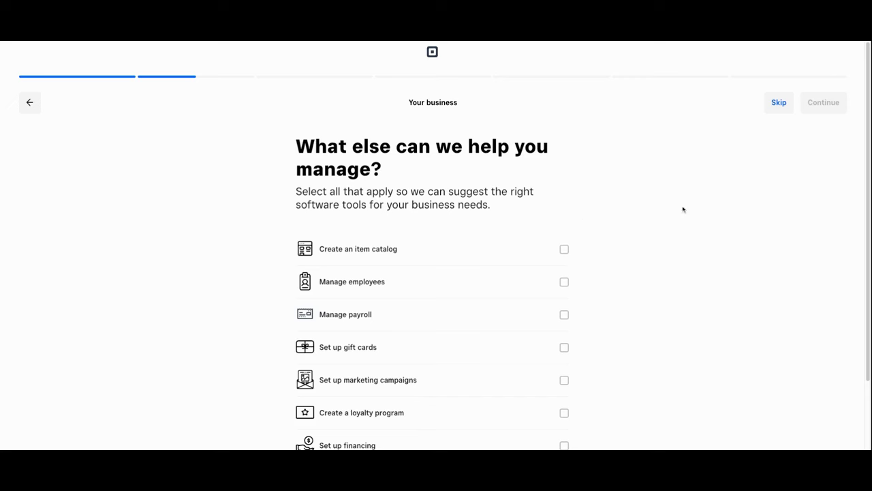
- Select item catalog, employees, payroll, gift cards, marketing, loyalty and financing needs, then continue
scroll(755, 290, "down", 2)
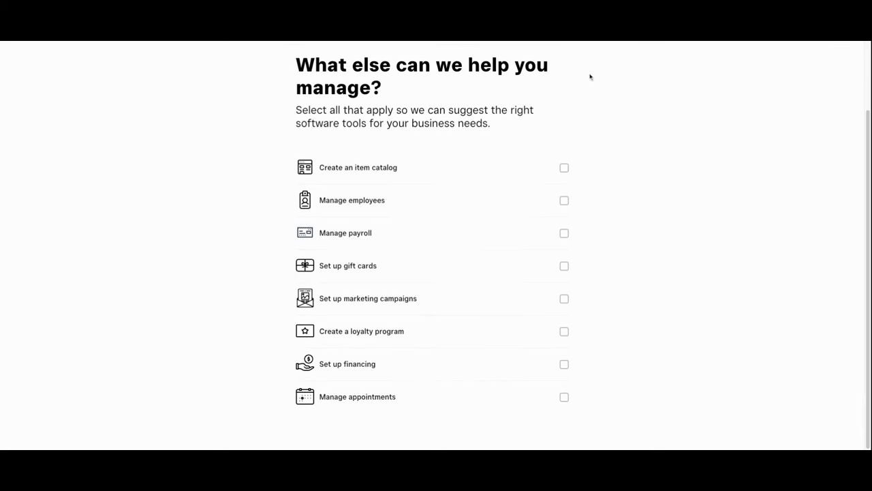
left_click(564, 168)
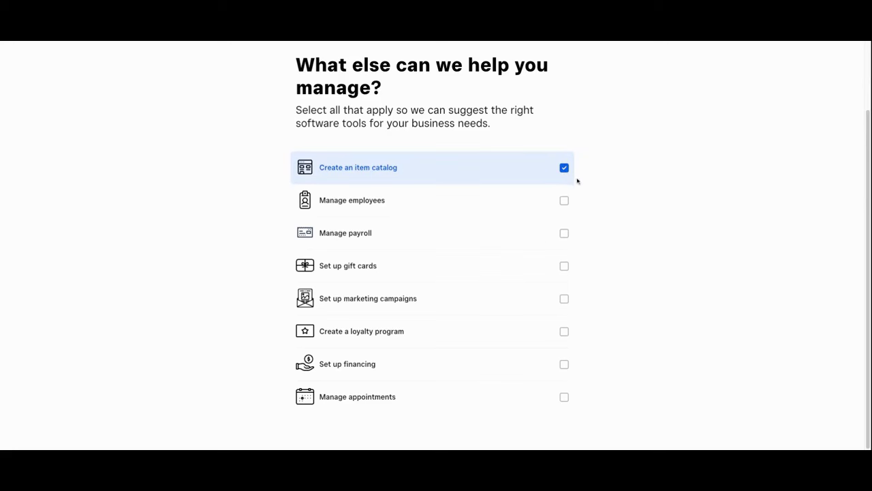
left_click(564, 201)
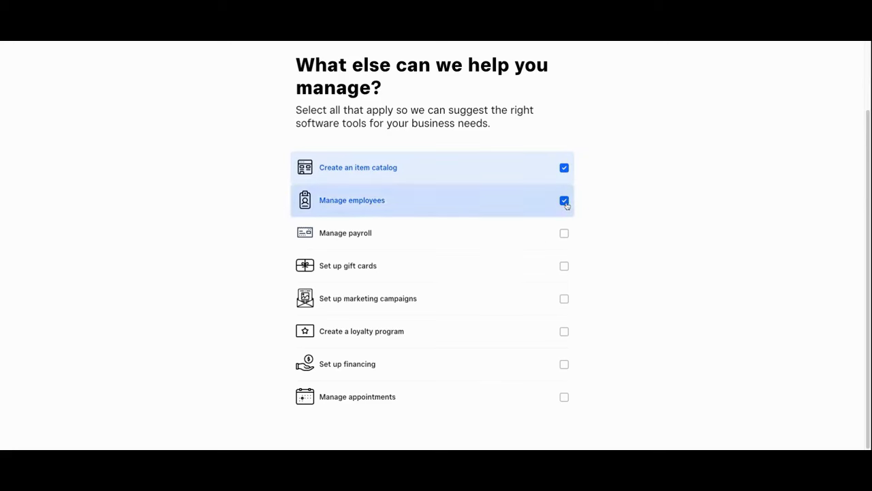
left_click(564, 236)
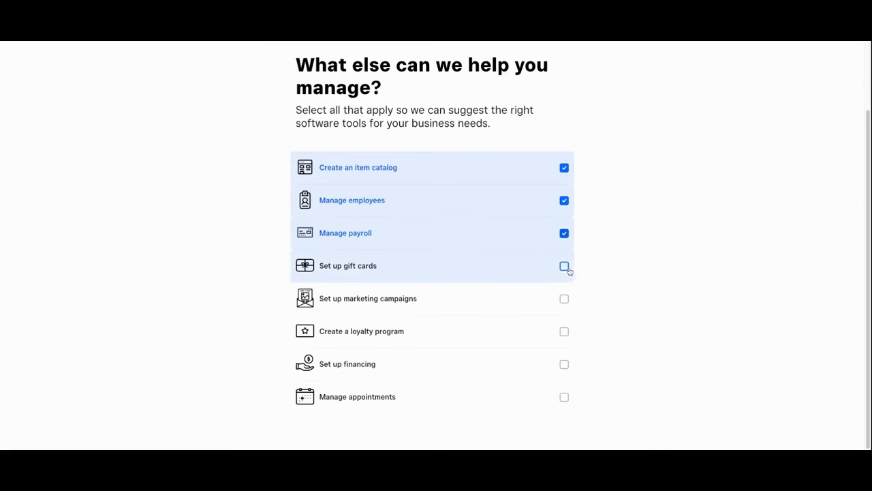
left_click(565, 267)
left_click(563, 301)
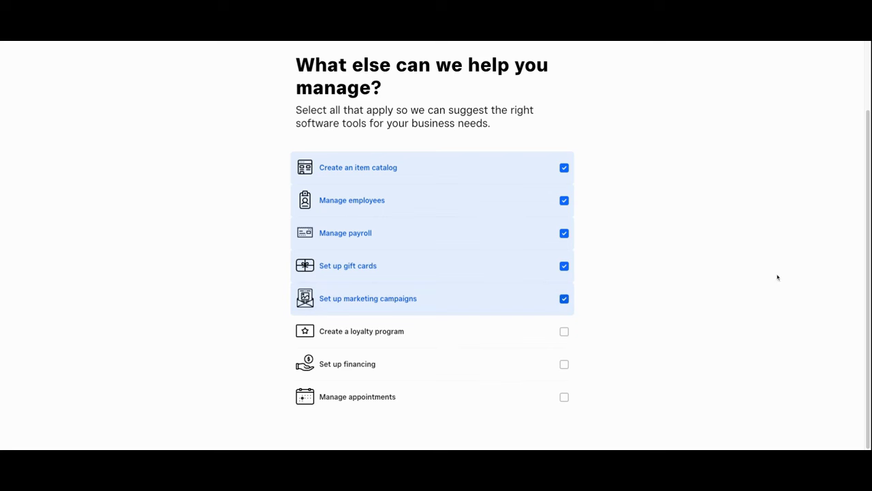
left_click(564, 332)
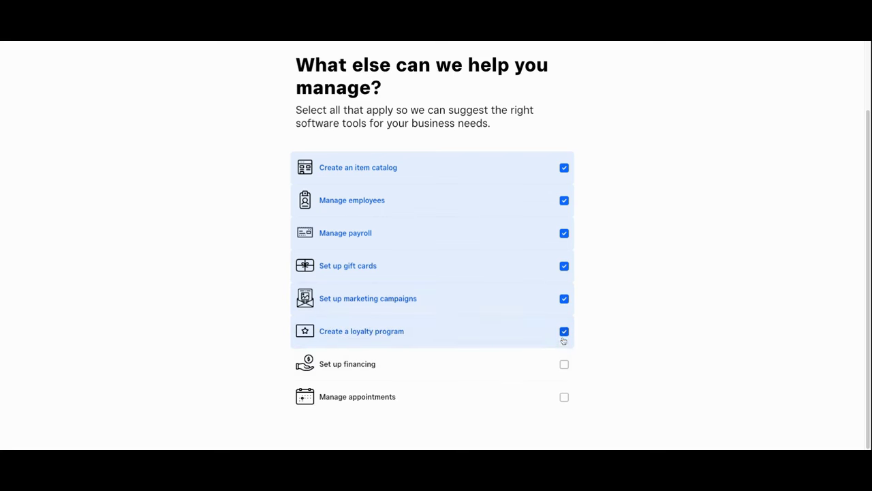
left_click(564, 365)
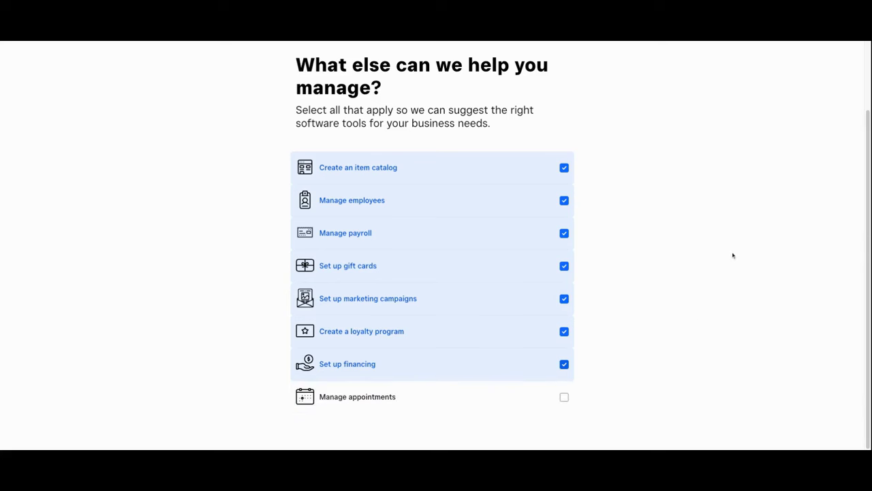
scroll(744, 266, "up", 2)
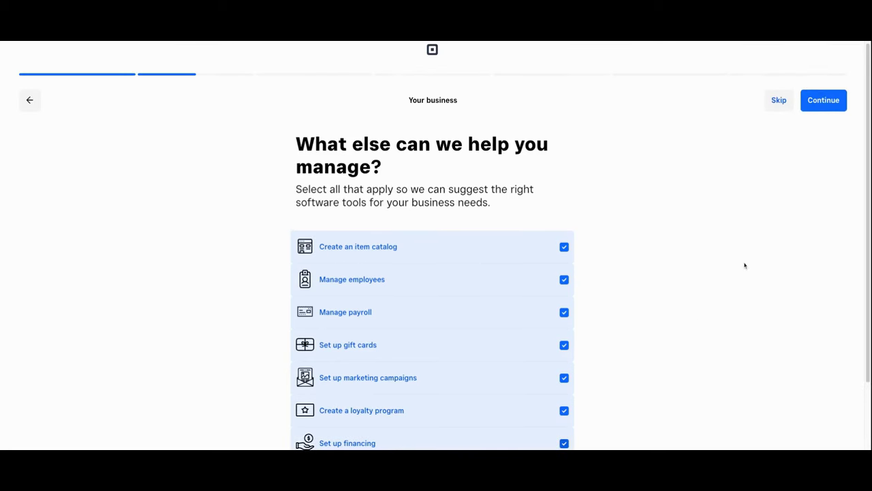
left_click(830, 104)
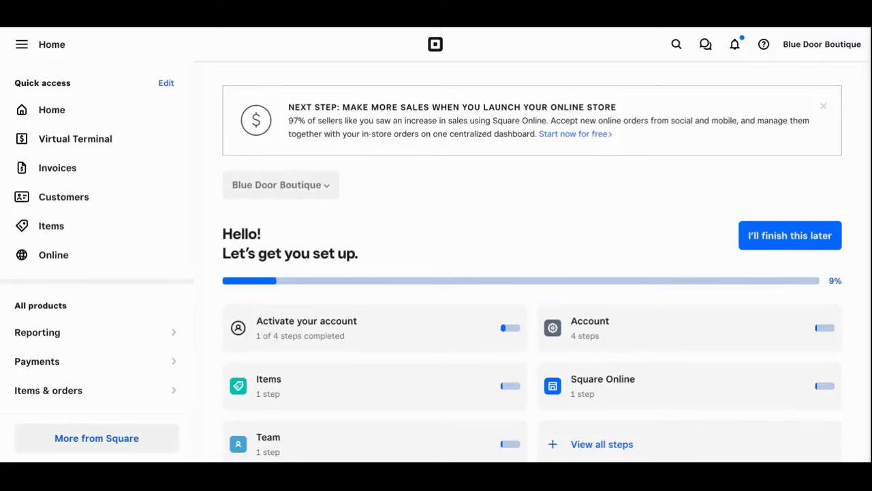
- Scroll the home page down to the 9% 'Let's get you set up' checklist cards
scroll(571, 202, "down", 1)
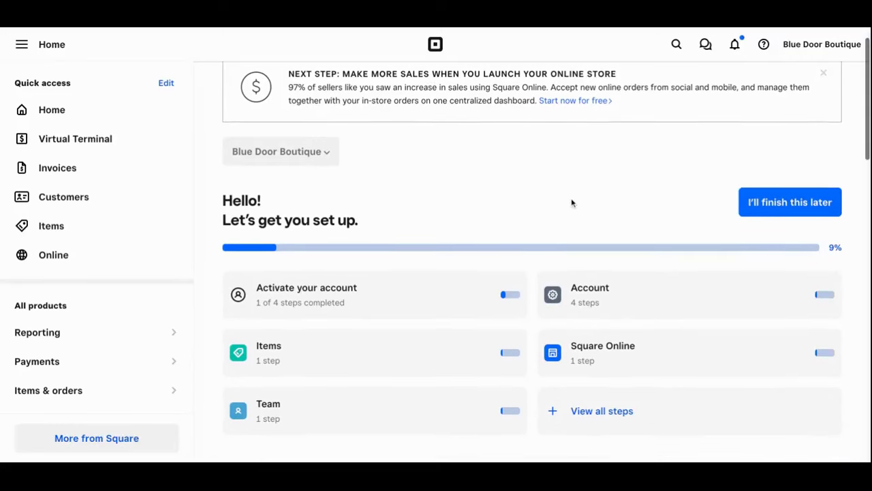
scroll(571, 202, "down", 1)
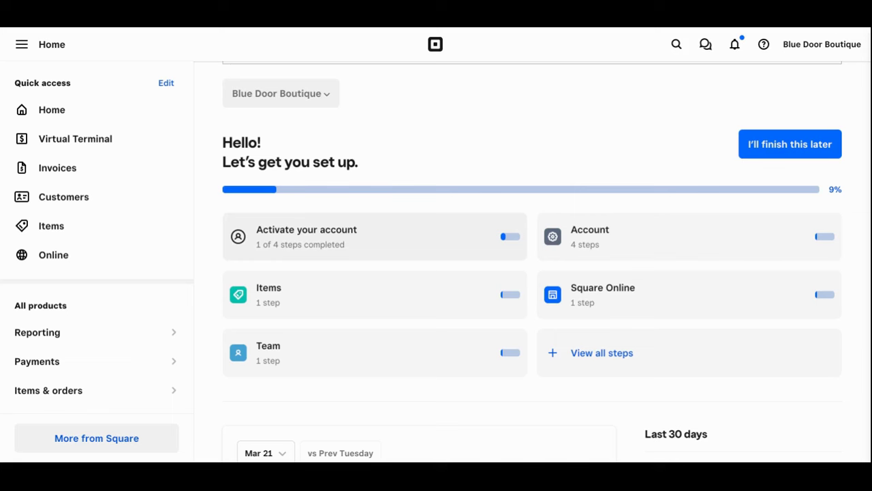
- Open a blank Create an Item form from the Items setup card
left_click(327, 293)
left_click(300, 310)
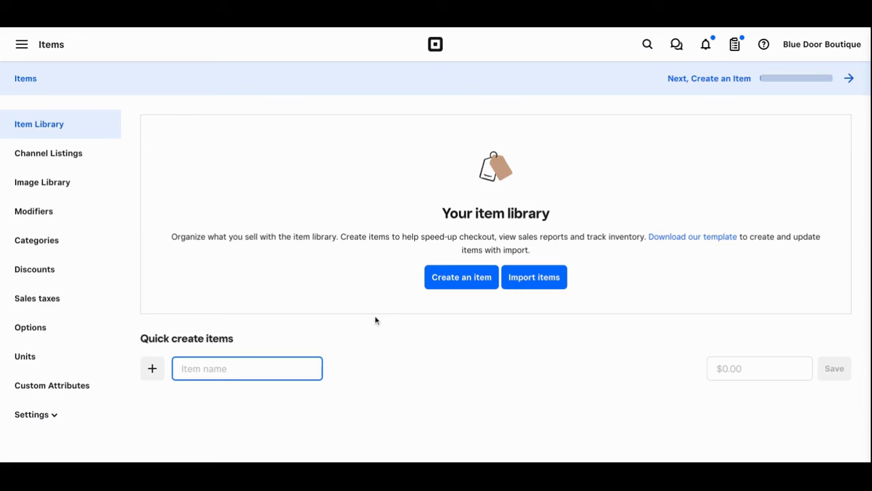
left_click(461, 284)
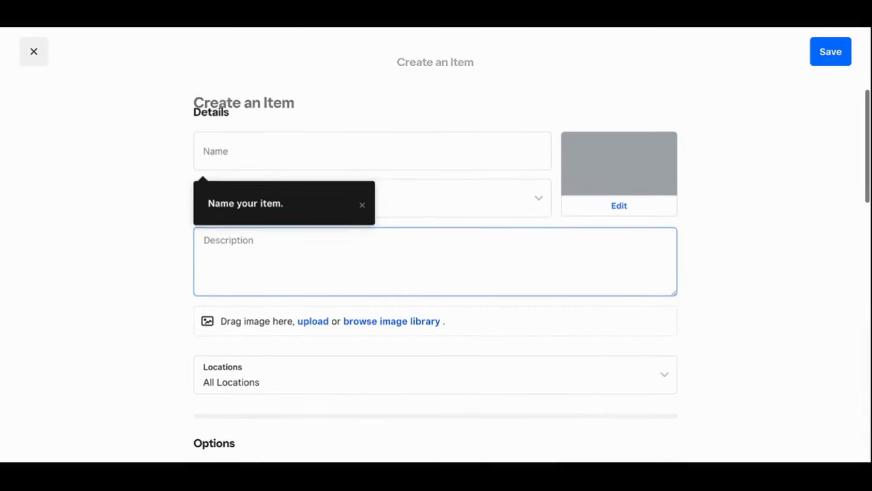
- Leave the item Name empty and scroll through the Options, Variations and Modifiers sections
left_click(306, 157)
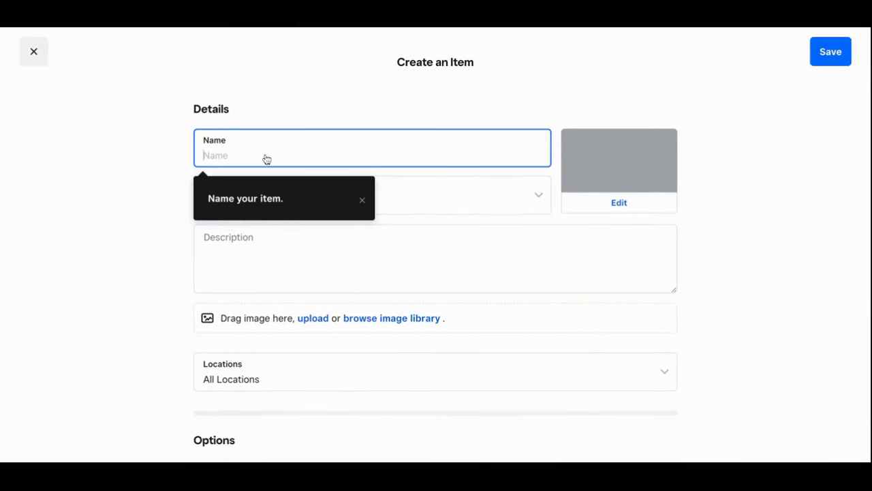
left_click(761, 200)
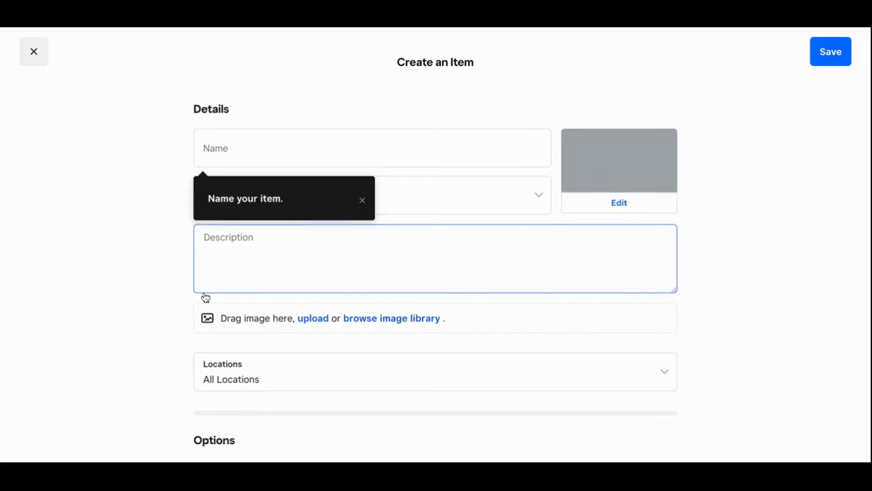
scroll(205, 296, "down", 2)
scroll(161, 392, "down", 7)
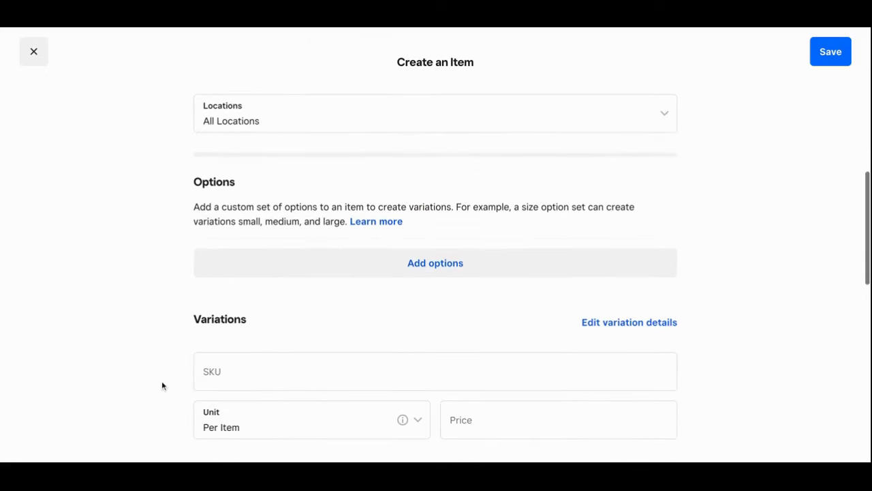
scroll(174, 296, "down", 2)
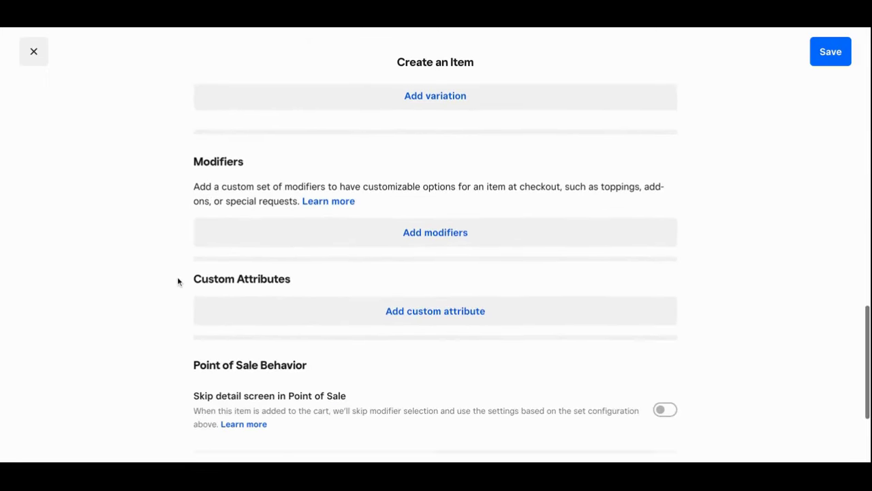
scroll(177, 255, "up", 10)
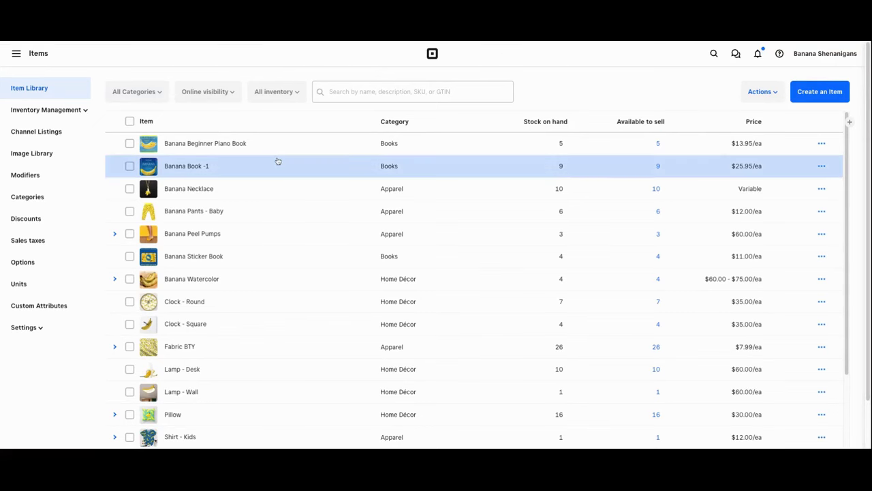
- Expand and collapse the Banana Peel Pumps variations in the example Item Library
scroll(263, 193, "down", 2)
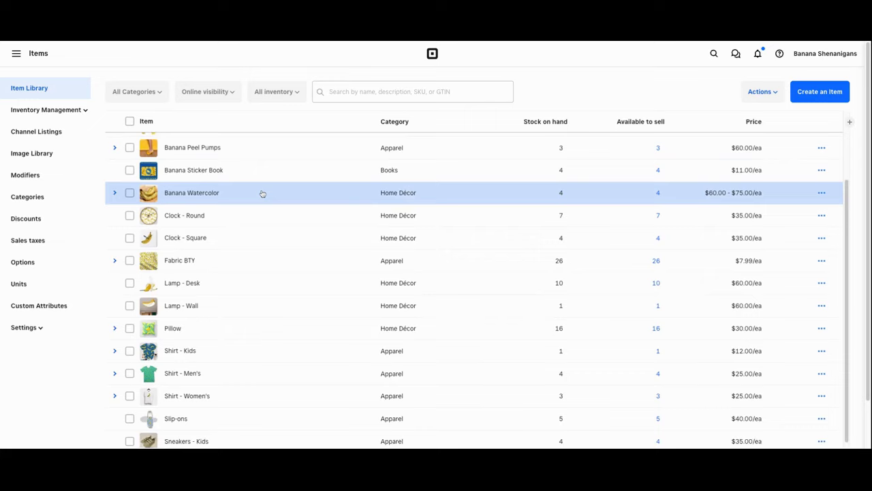
scroll(261, 194, "up", 2)
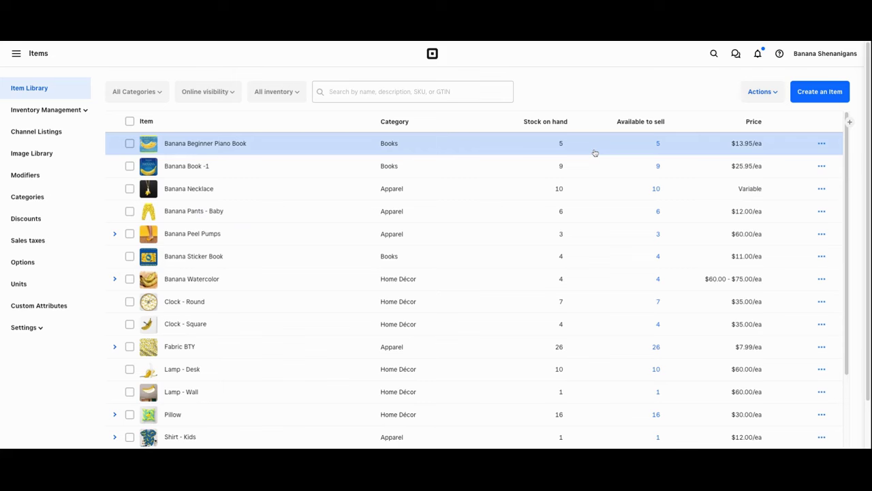
left_click(114, 235)
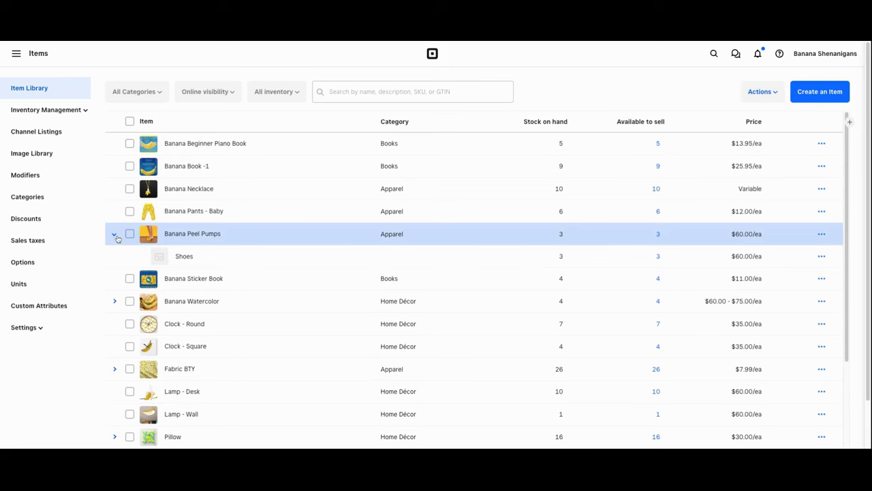
left_click(114, 235)
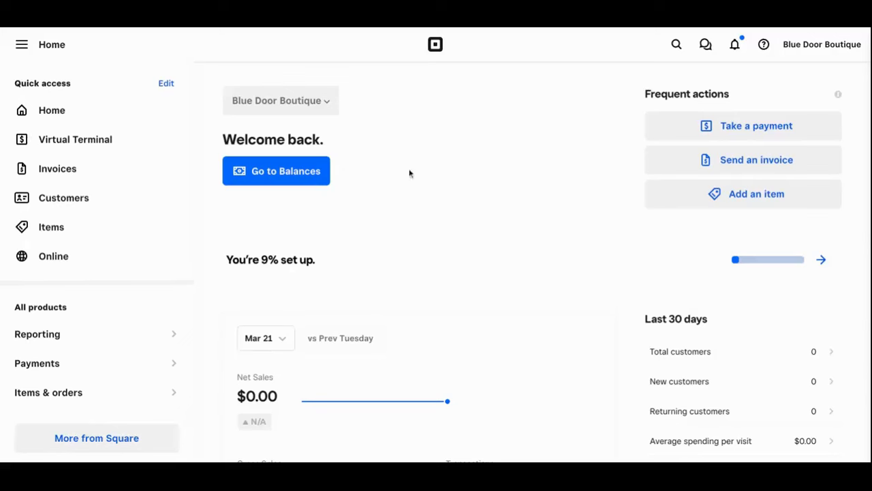
- Scroll the Home page and show the Staff menu with Payroll, Team and Shifts
scroll(105, 333, "down", 2)
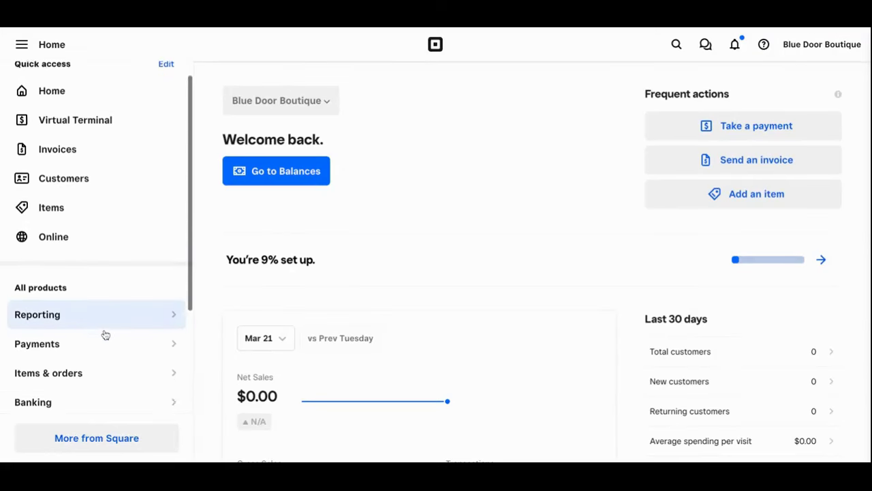
scroll(105, 333, "down", 2)
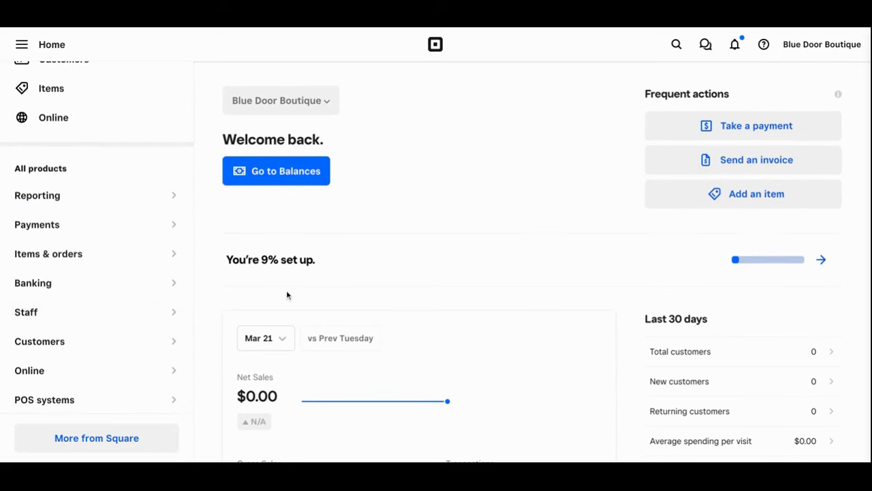
scroll(142, 275, "up", 4)
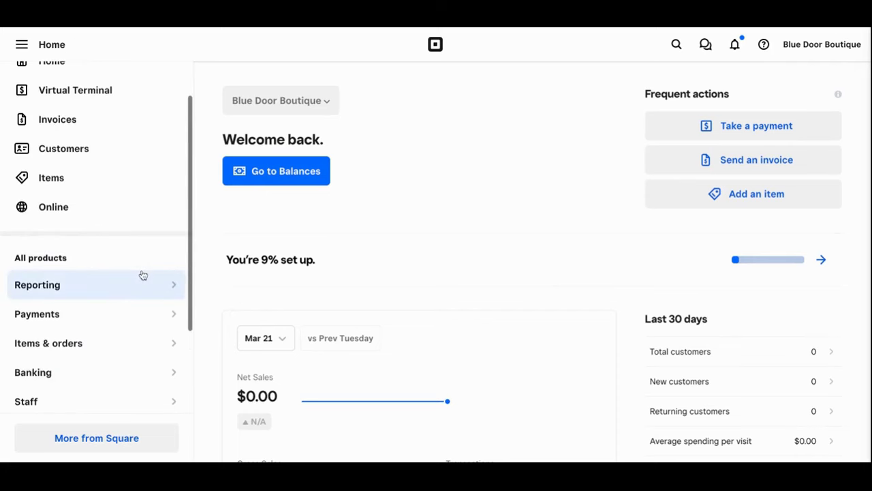
scroll(140, 303, "down", 2)
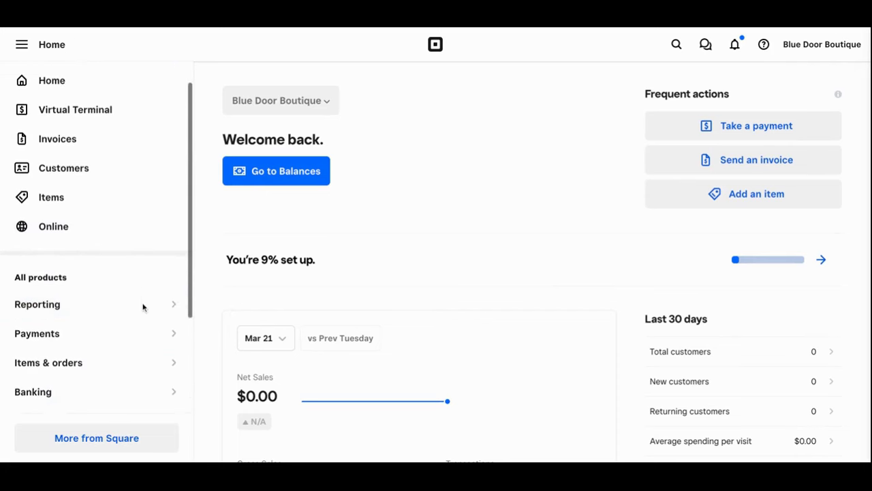
scroll(142, 307, "down", 1)
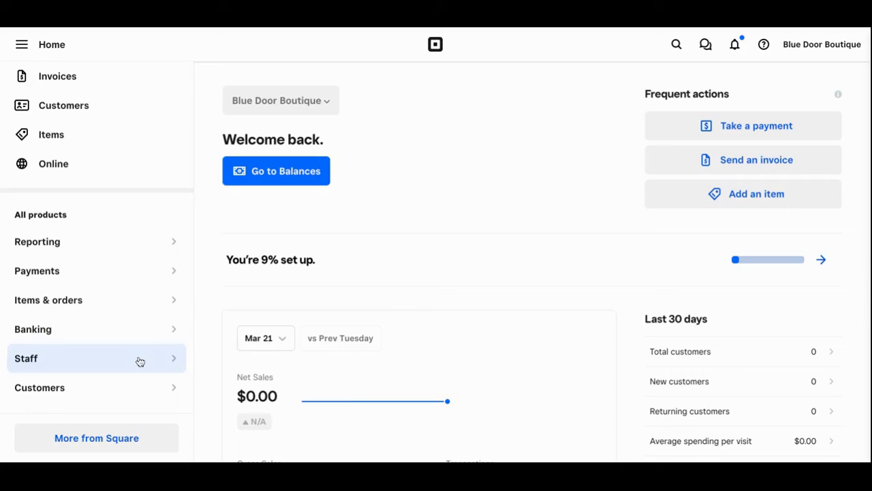
- Go to Staff > Team and scroll the Team members page down to the + Team member button
mouse_move(139, 361)
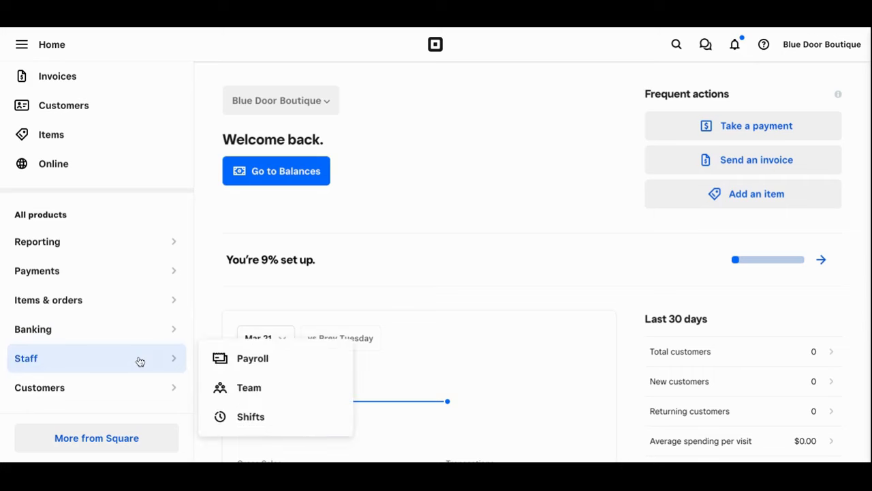
left_click(248, 387)
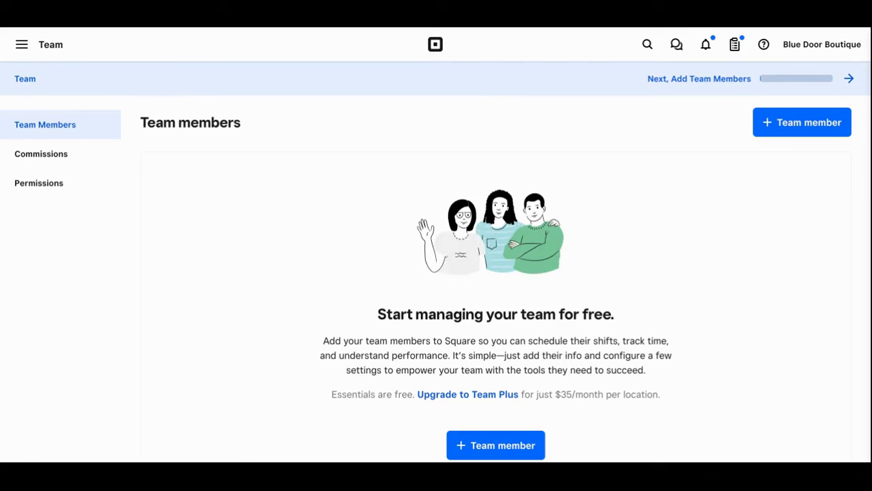
left_click(59, 193)
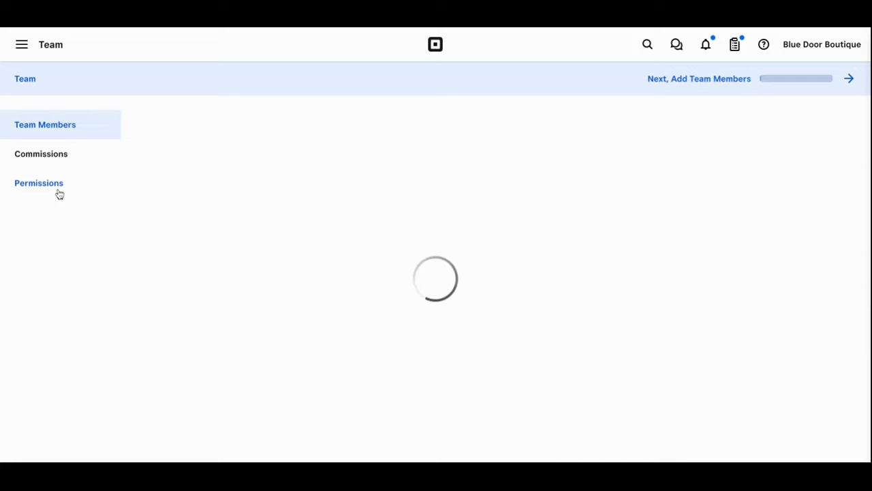
scroll(278, 211, "down", 3)
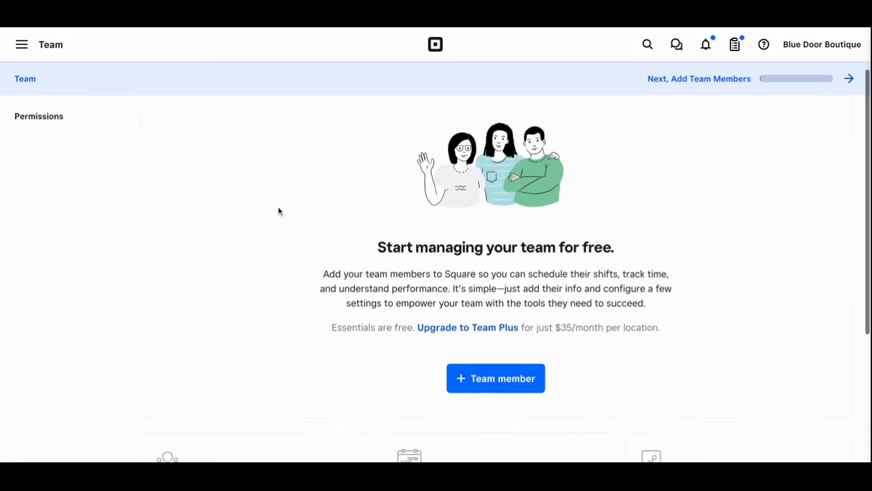
scroll(278, 211, "down", 2)
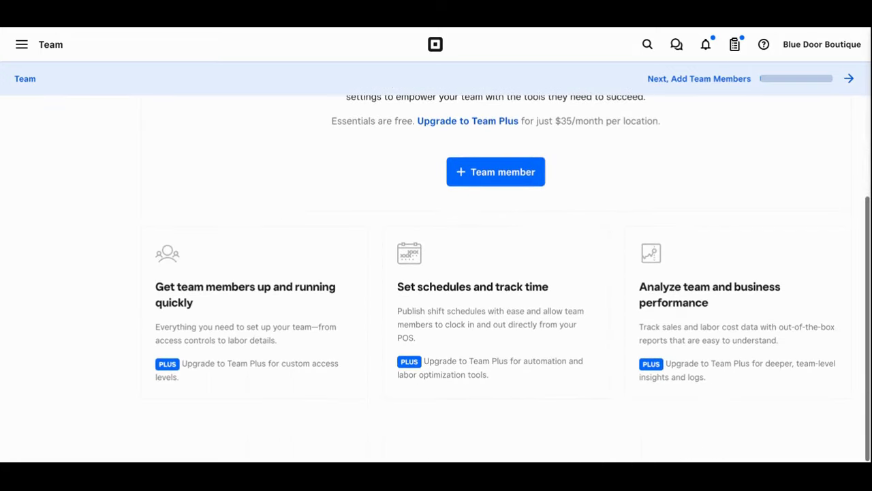
- Start a new team member and enter their first and last name, fixing a typo
left_click(480, 183)
left_click(336, 155)
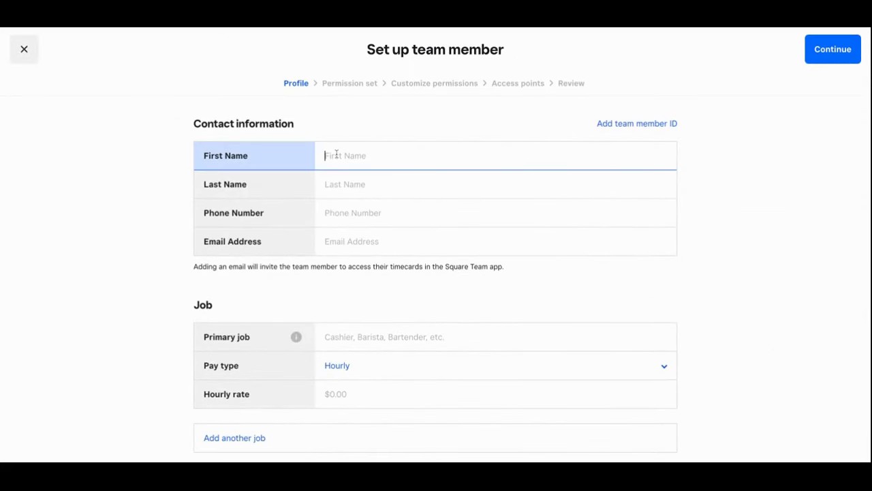
key("Tab")
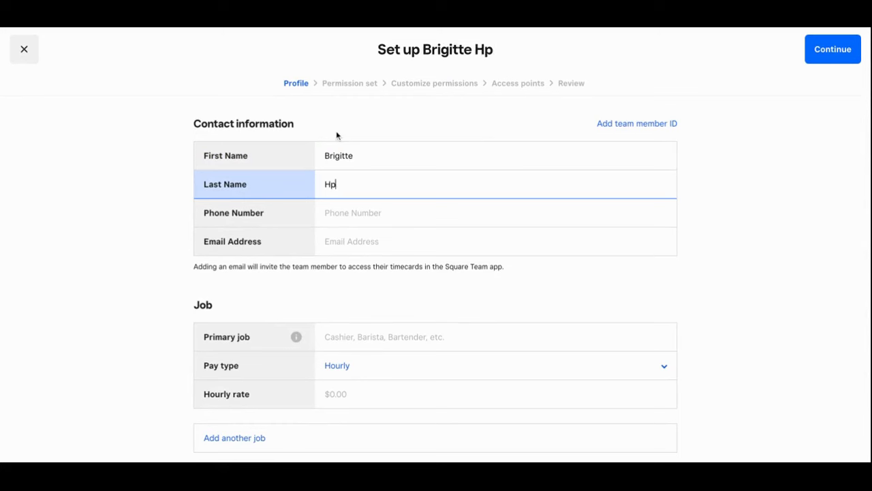
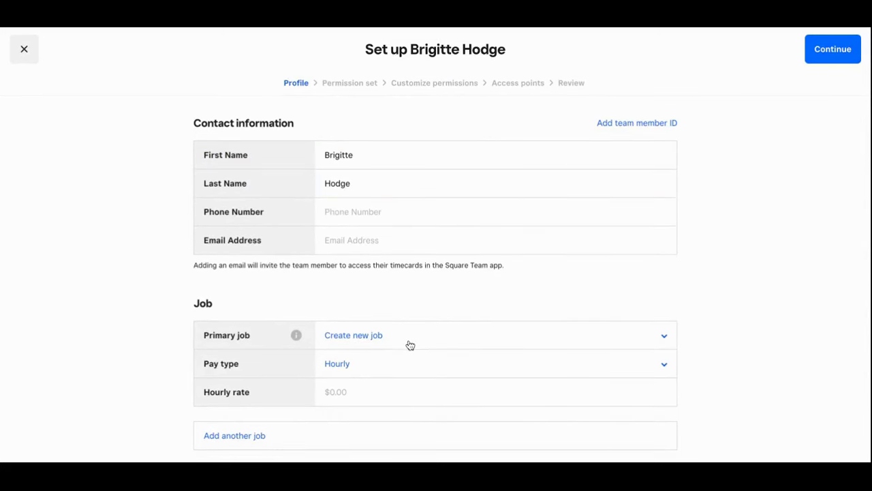
- Create a new 'Store Owner' primary job and set the hourly rate to 18.00
left_click(403, 340)
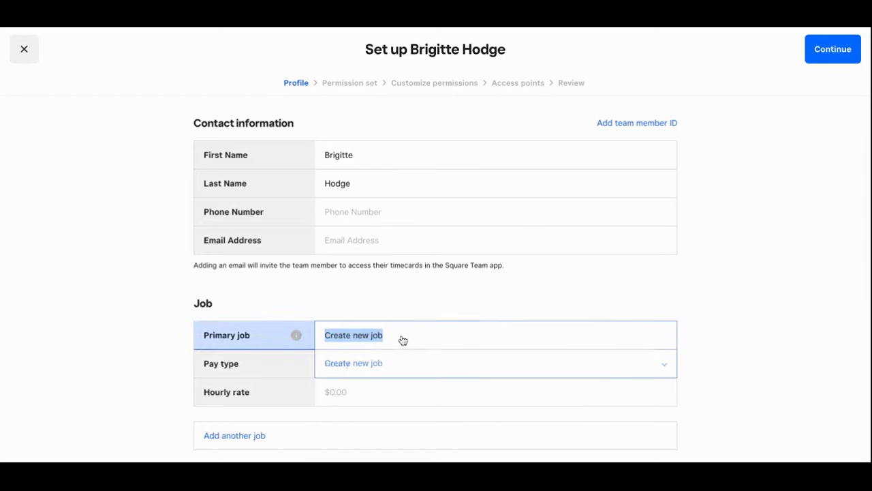
left_click(376, 364)
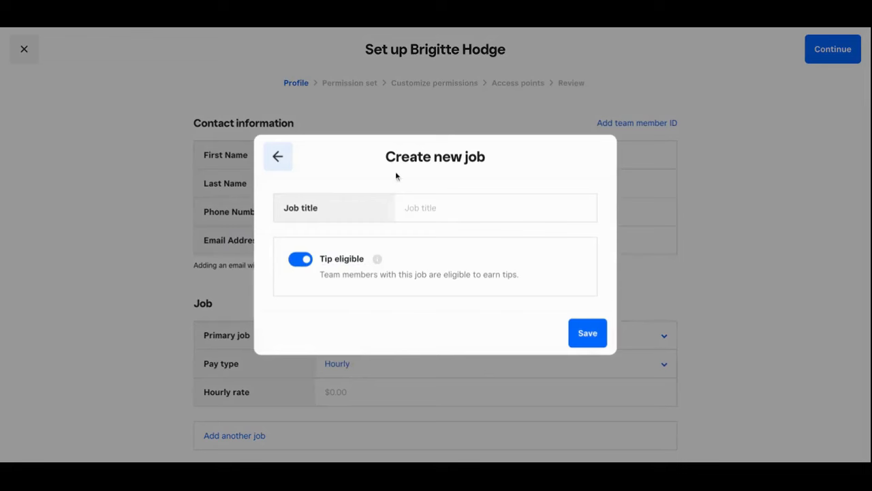
left_click(438, 214)
type("Store ")
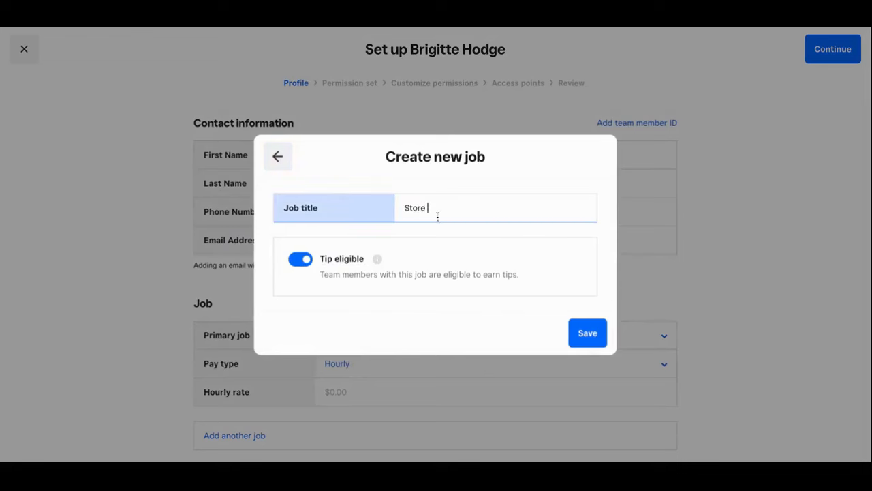
type("Owner")
left_click(578, 339)
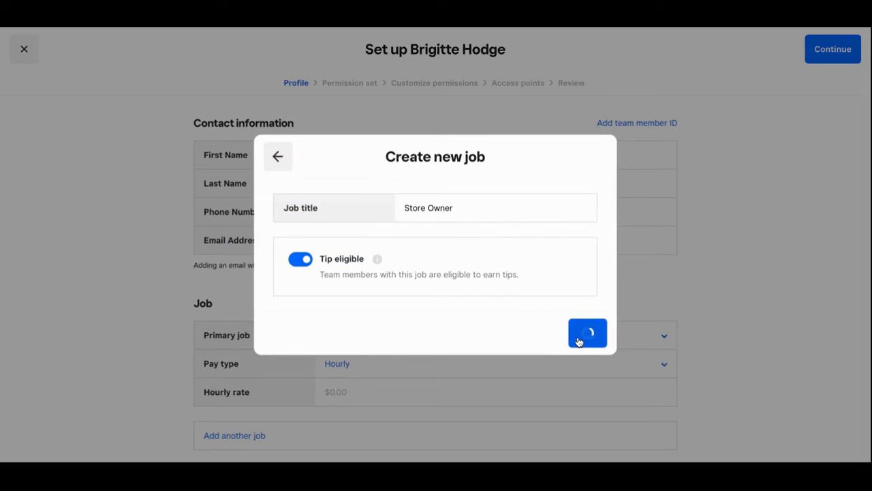
left_click(368, 420)
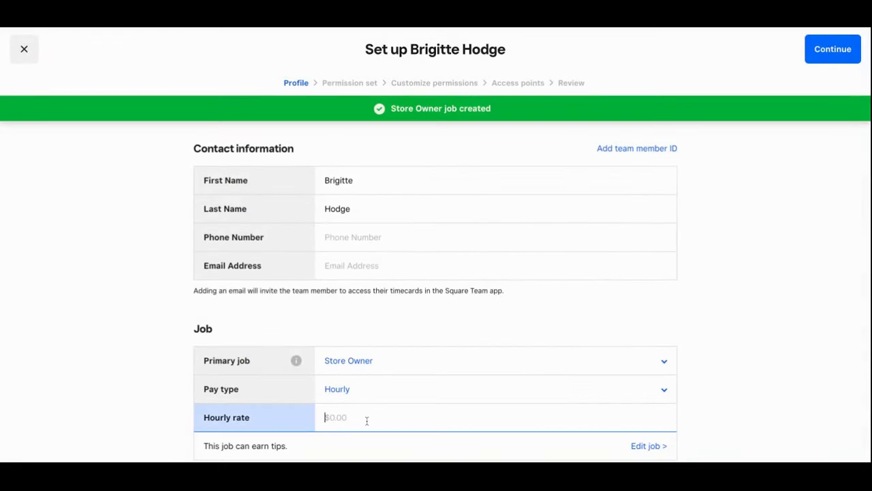
scroll(367, 420, "down", 1)
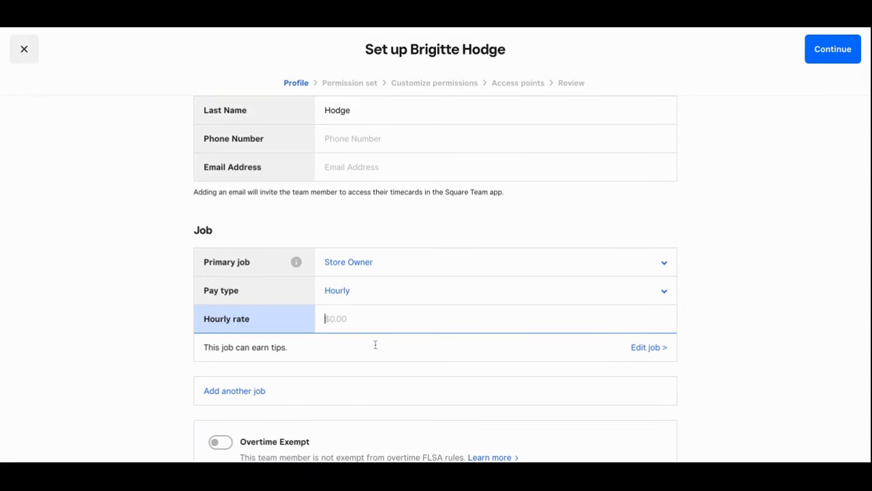
type("18.00")
- Select 'Create new permission set' on the permission step and continue to Customize permissions
left_click(817, 52)
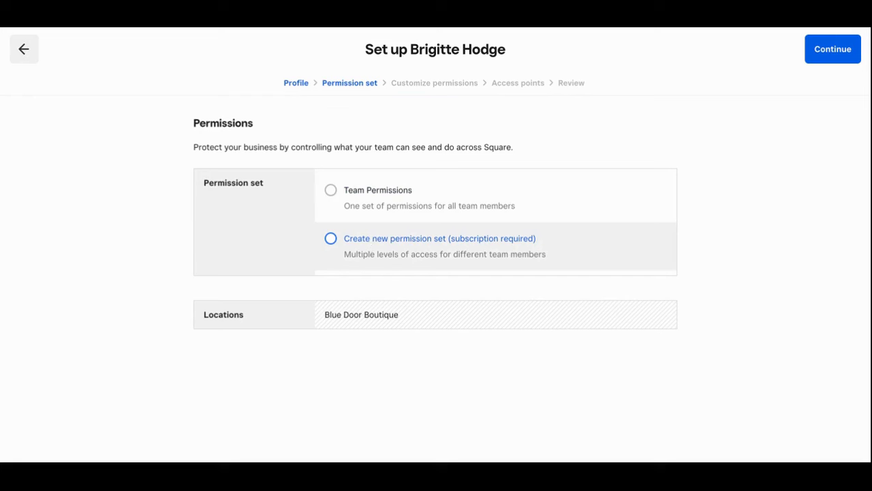
left_click(331, 238)
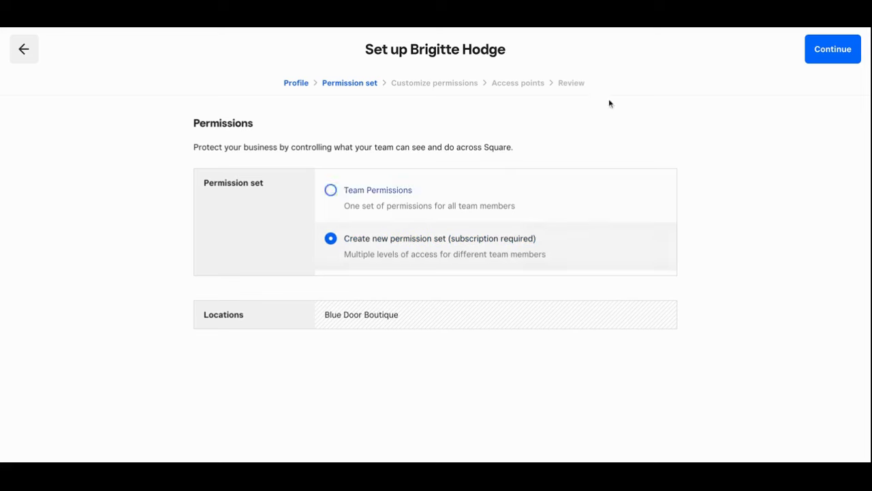
left_click(842, 56)
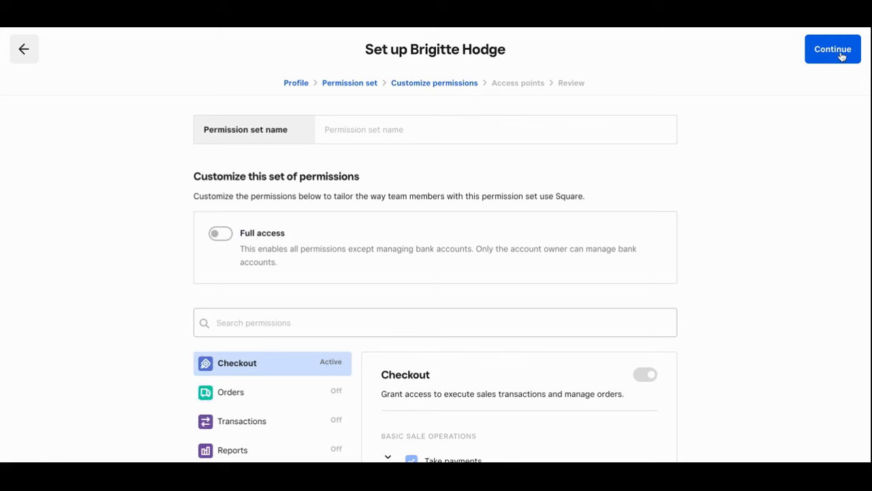
- Name the new permission set 'Store Owner'
left_click(331, 129)
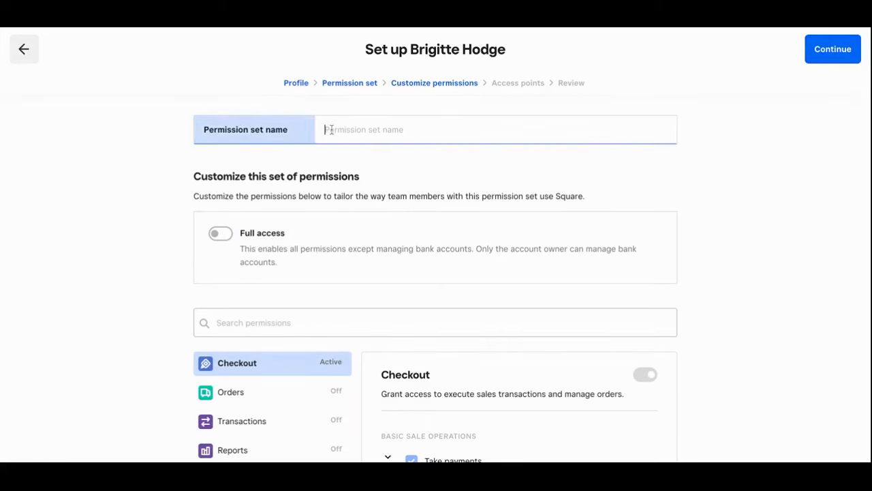
type("Store Owner")
- Enable Full access for the Store Owner permission set and continue to Access points
left_click(225, 233)
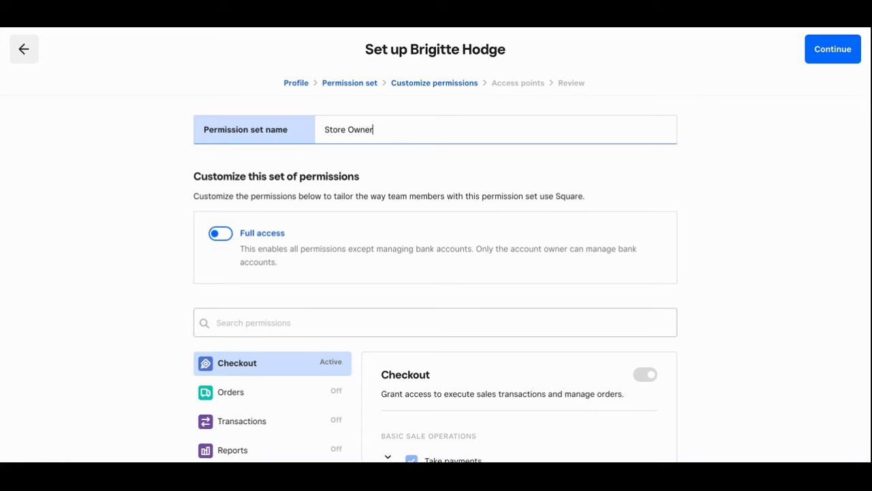
left_click(220, 233)
scroll(243, 208, "down", 1)
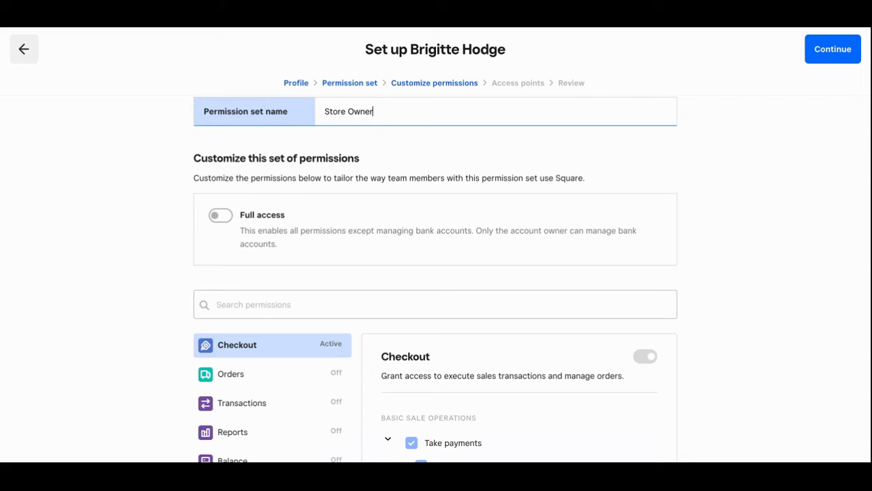
scroll(244, 265, "down", 3)
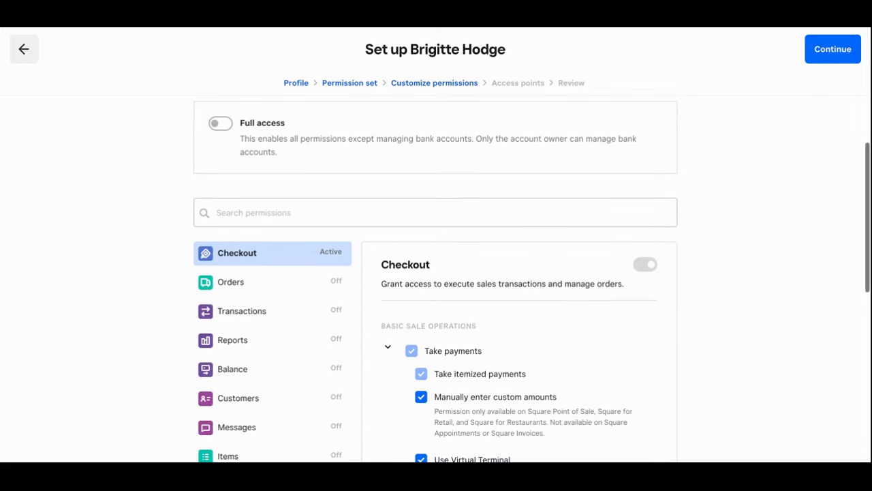
scroll(247, 305, "down", 3)
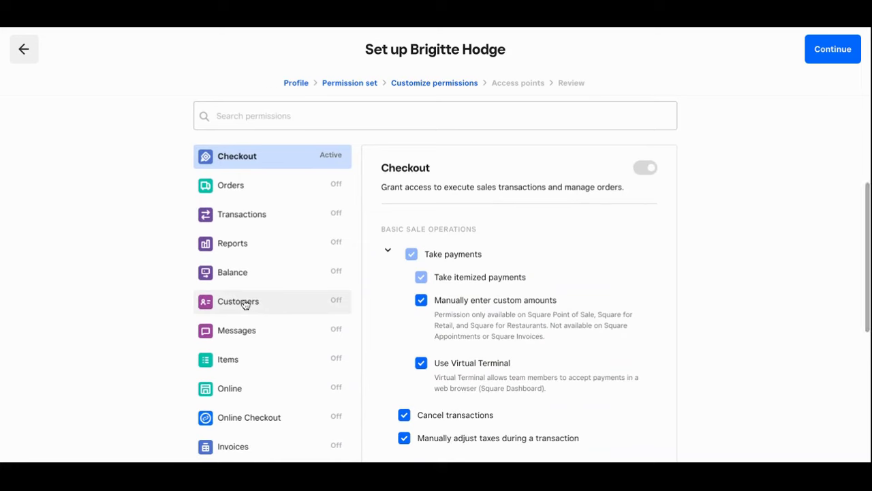
scroll(245, 304, "down", 1)
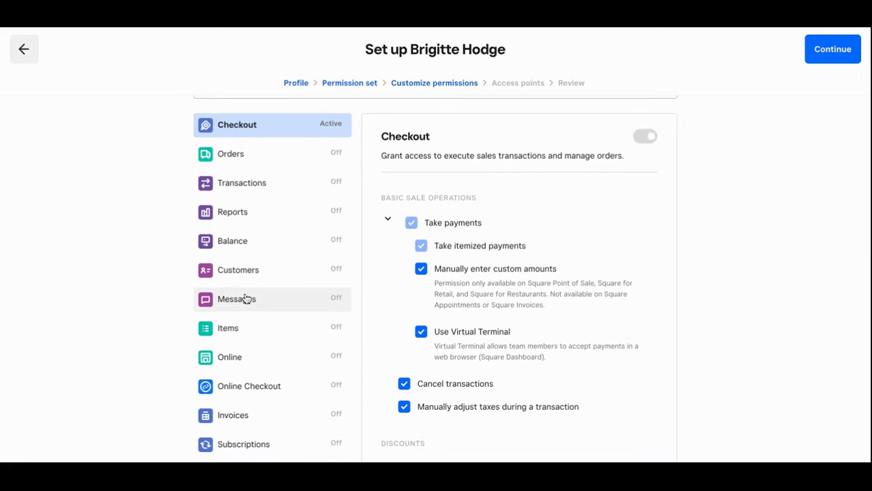
scroll(247, 259, "down", 5)
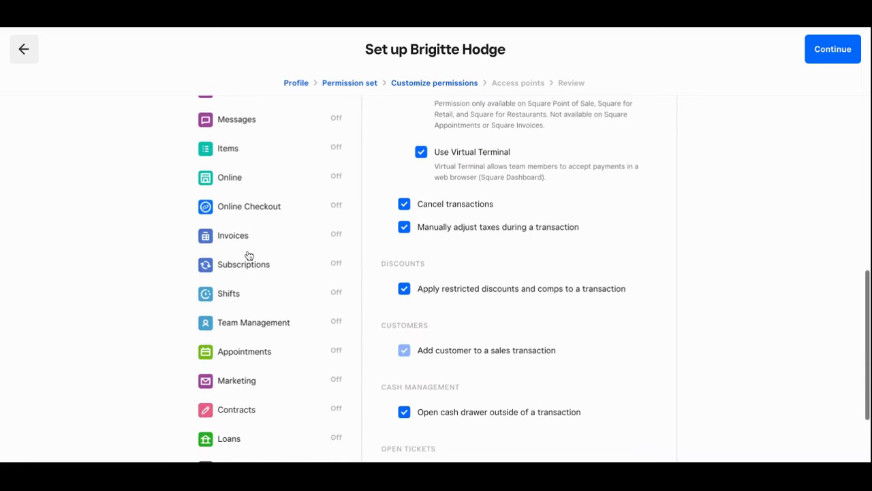
scroll(247, 255, "down", 3)
scroll(247, 254, "up", 5)
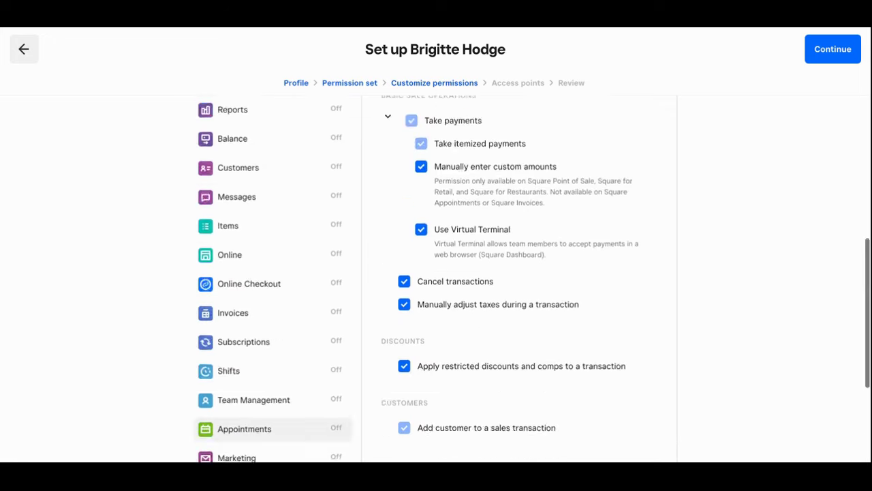
scroll(436, 279, "up", 10)
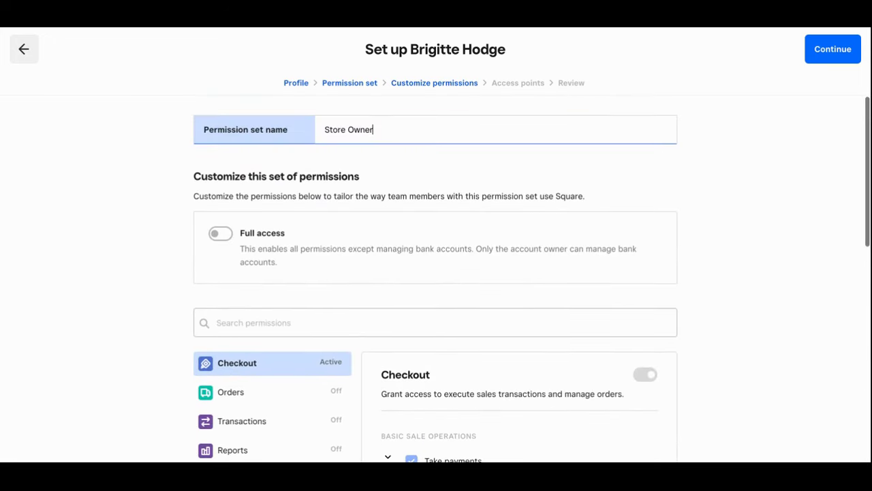
left_click(225, 234)
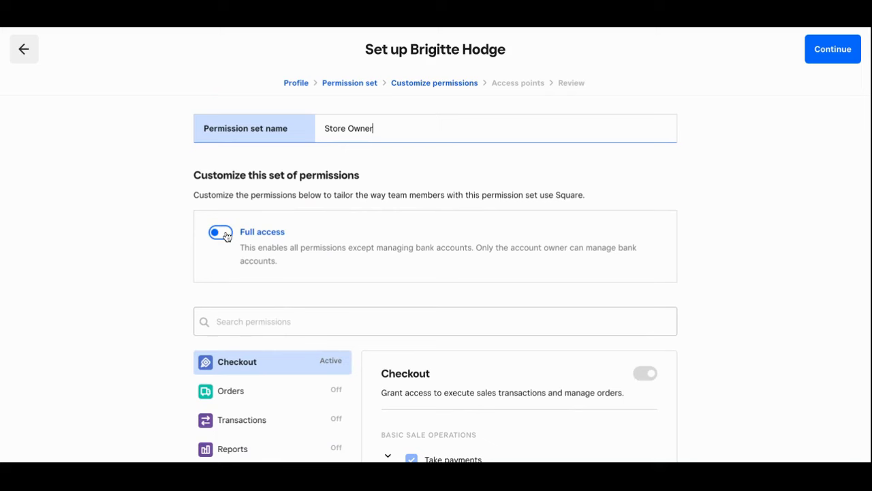
left_click(226, 234)
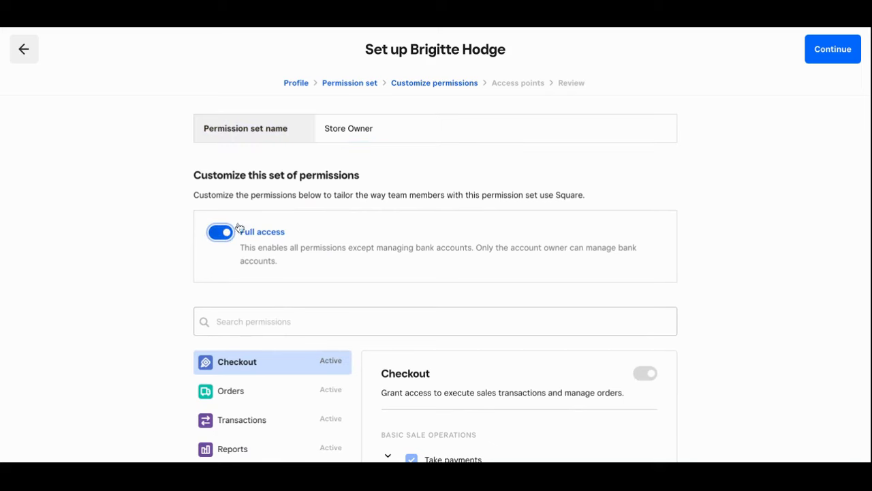
left_click(826, 49)
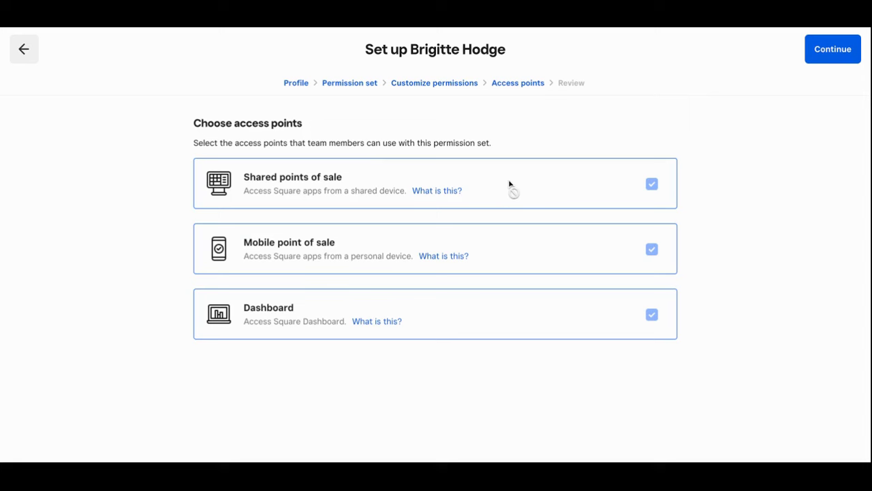
- Reach the Review step and check the Store Owner set, Blue Door Boutique location and access points
left_click(834, 59)
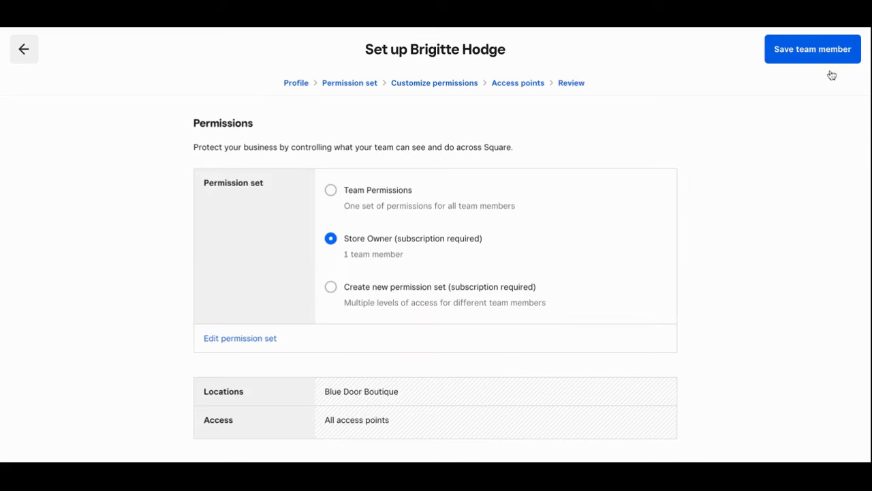
scroll(656, 186, "down", 4)
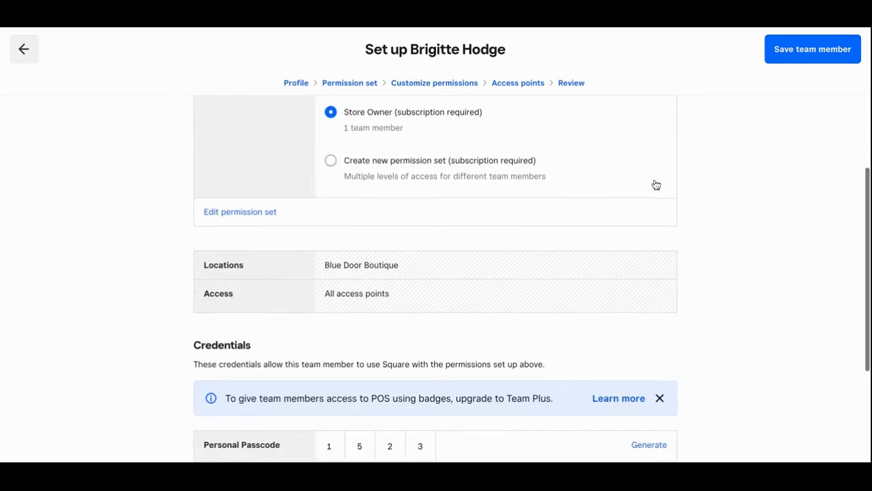
scroll(654, 184, "up", 3)
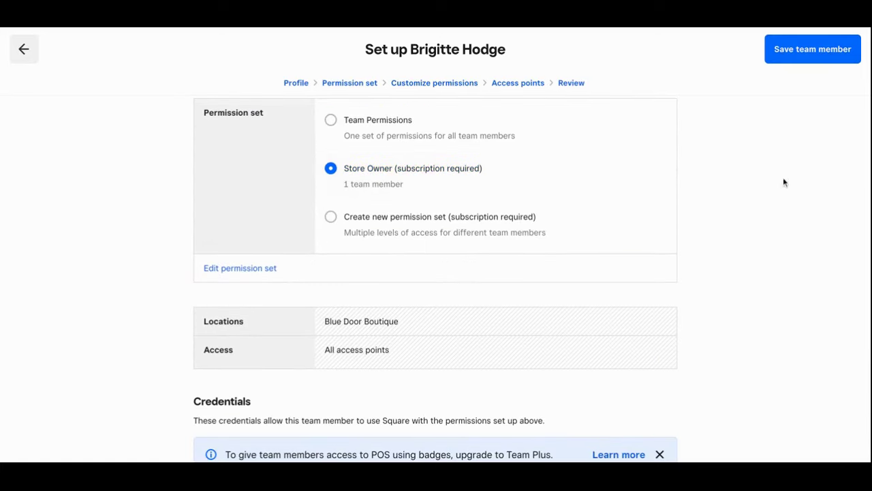
- Save the Store Owner team member and look over its Permissions list
left_click(812, 49)
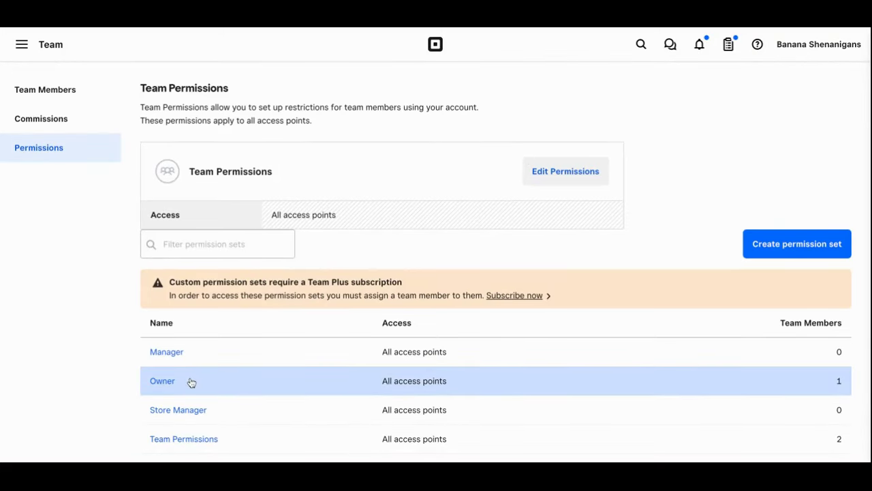
scroll(191, 382, "down", 1)
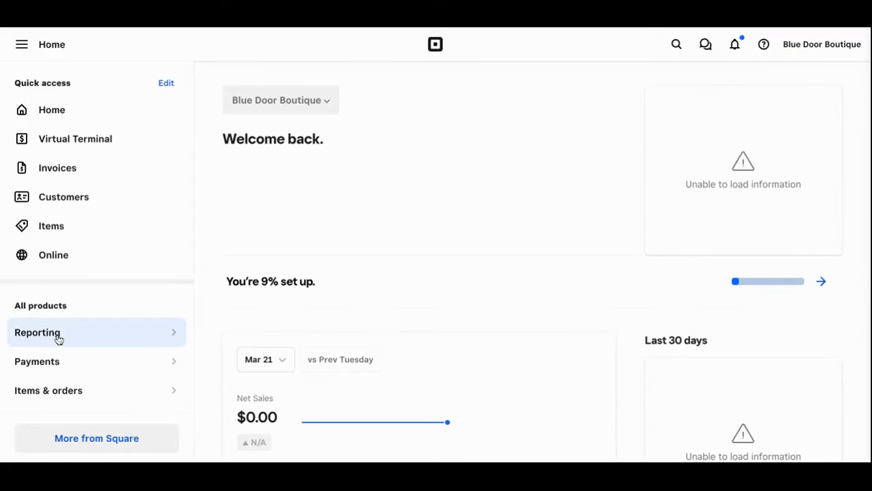
- Open Account & Settings > Business information > Email notifications and scroll through the enabled options
scroll(58, 334, "down", 3)
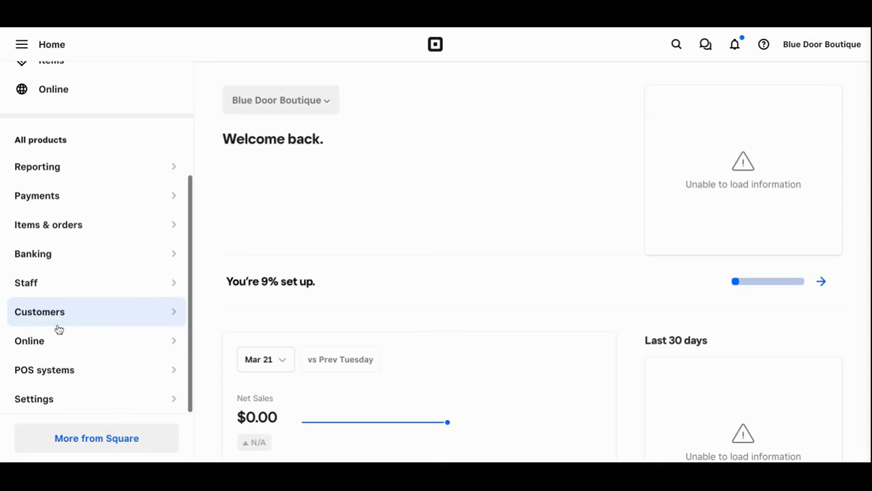
left_click(137, 400)
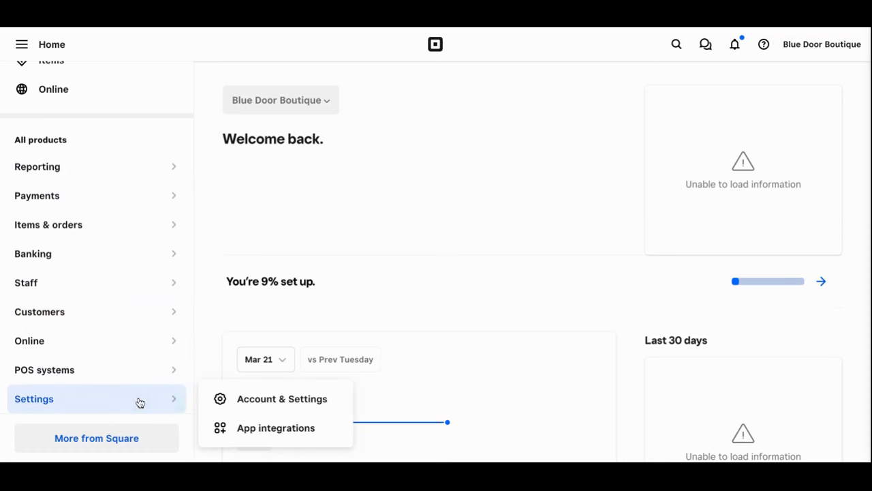
left_click(271, 399)
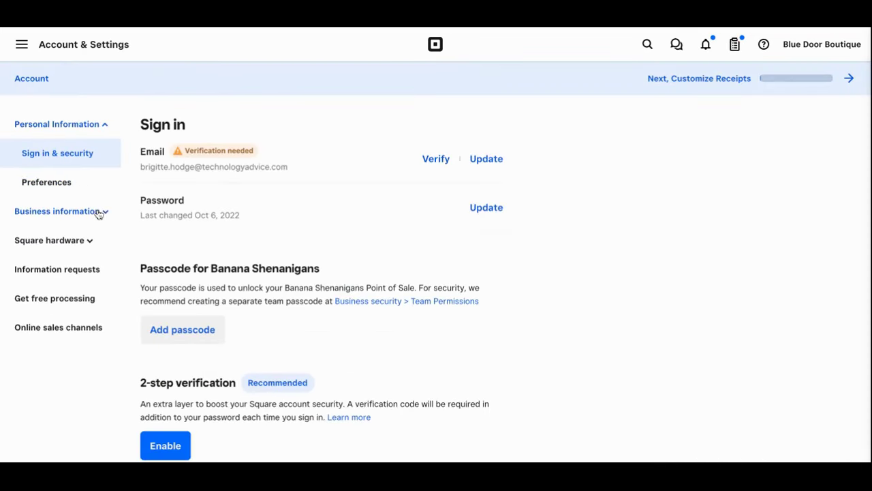
left_click(102, 212)
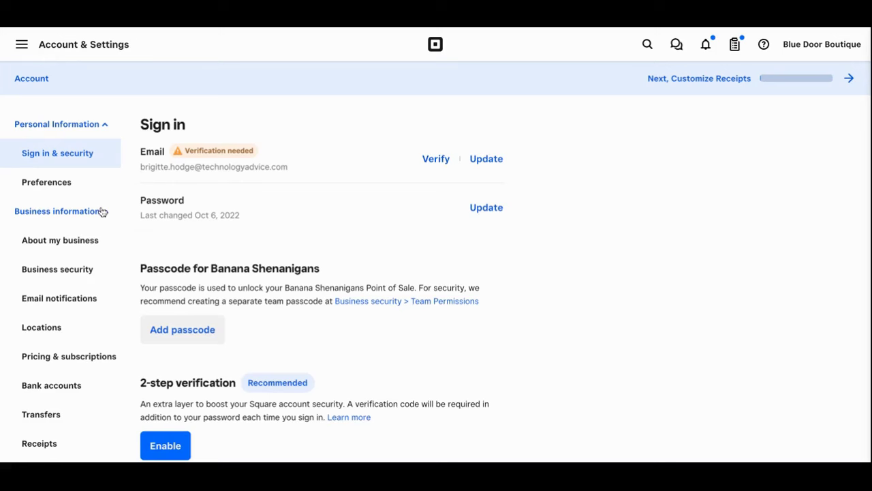
left_click(89, 297)
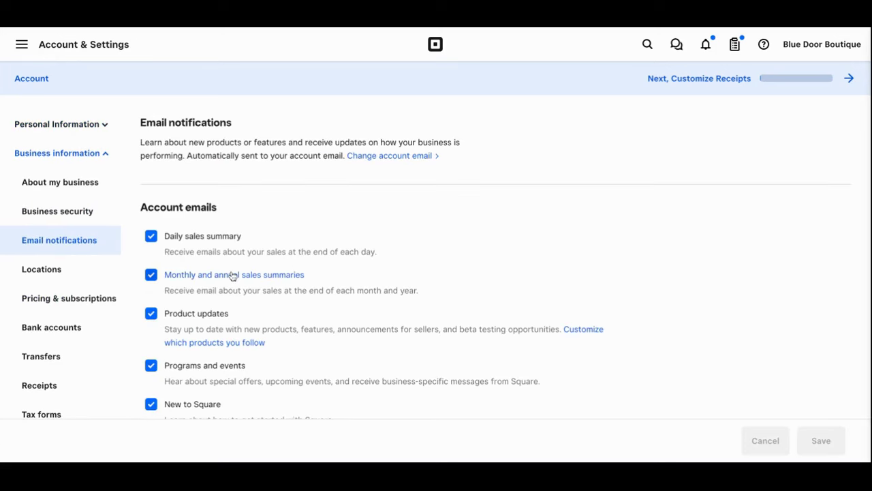
scroll(370, 266, "down", 1)
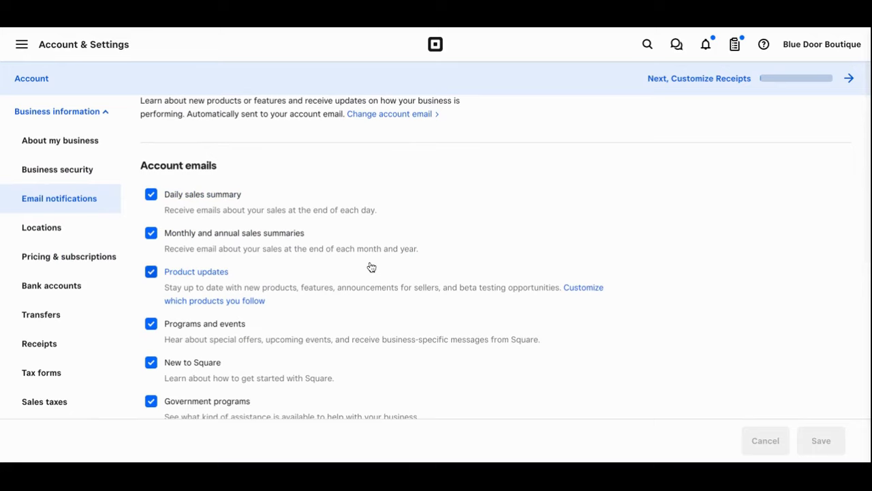
scroll(371, 267, "down", 1)
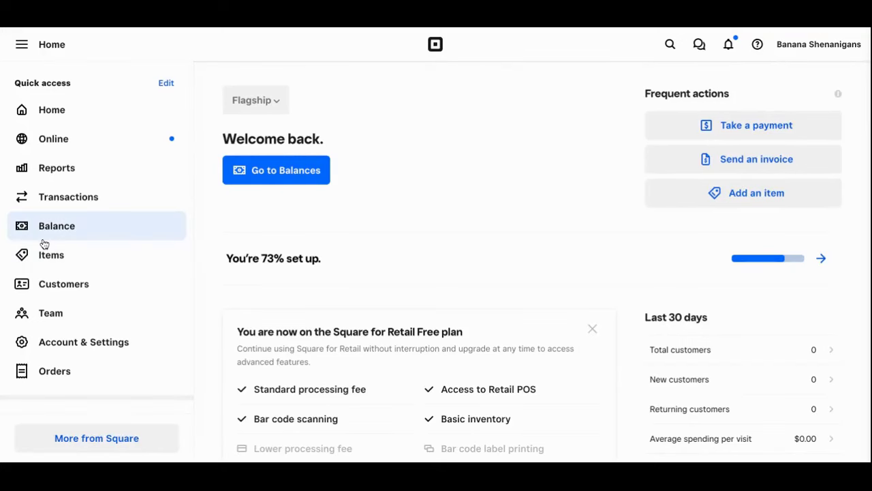
scroll(43, 243, "down", 4)
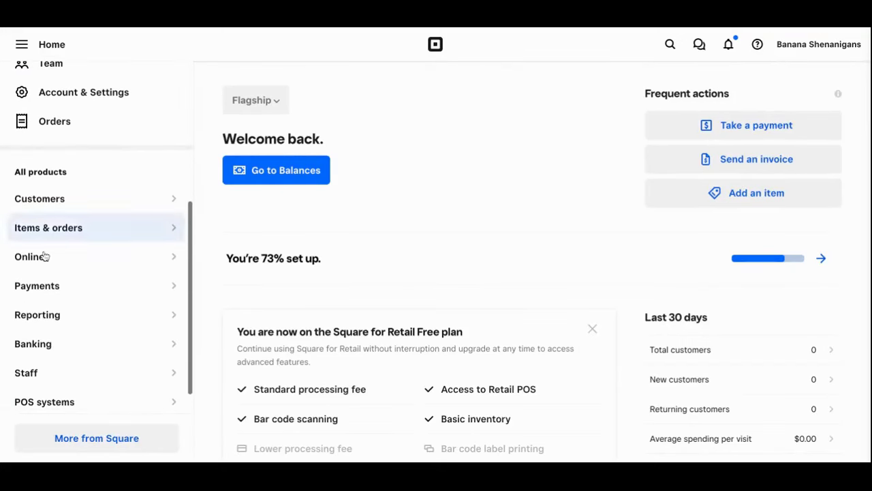
mouse_move(68, 399)
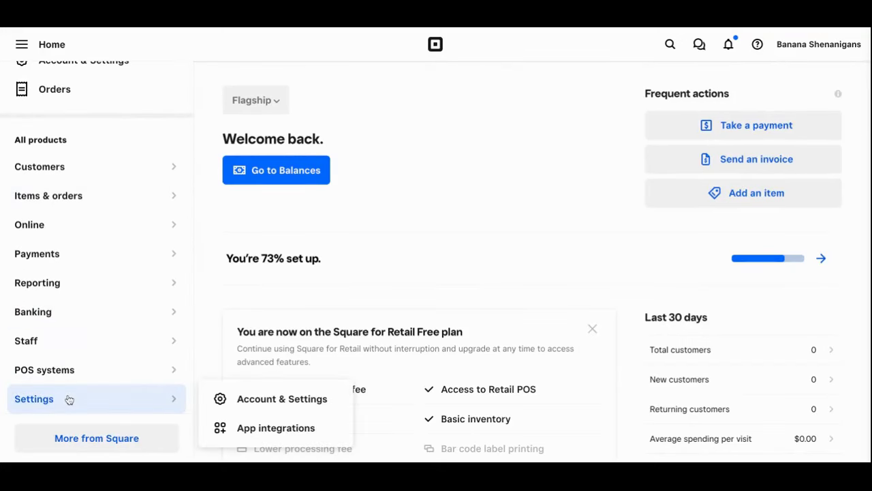
left_click(258, 396)
left_click(88, 216)
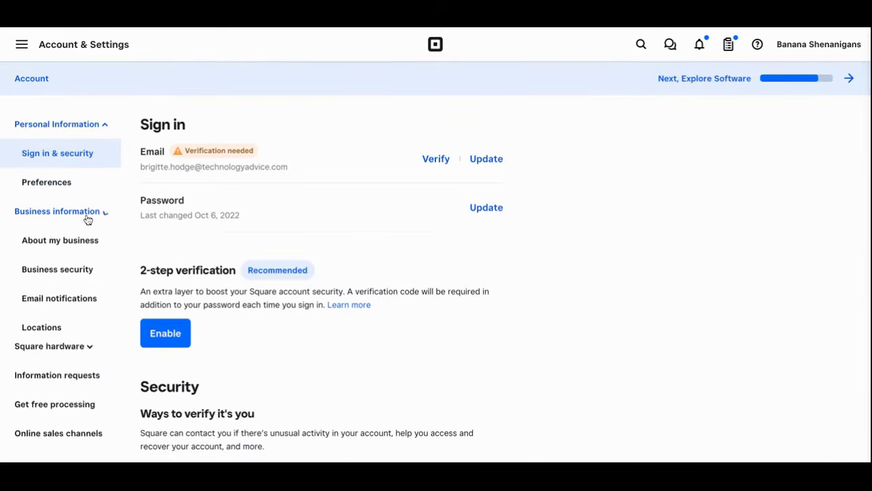
scroll(87, 218, "down", 5)
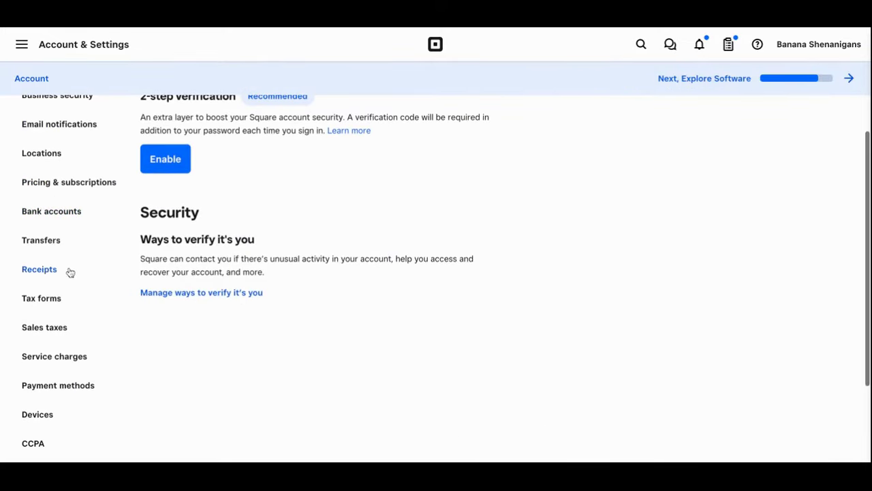
left_click(42, 271)
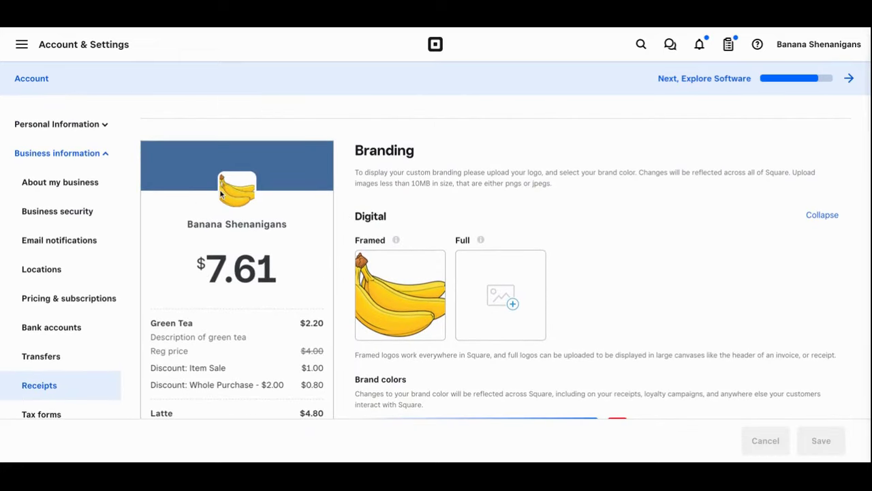
scroll(210, 292, "down", 10)
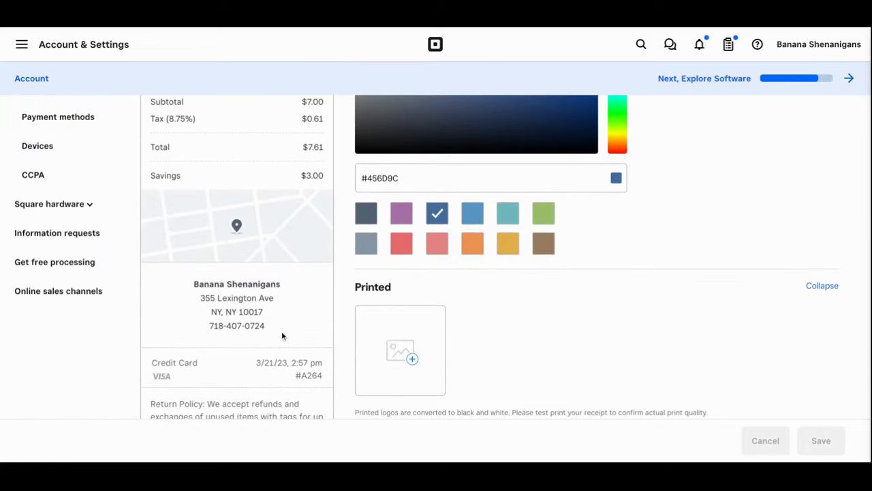
scroll(282, 335, "down", 4)
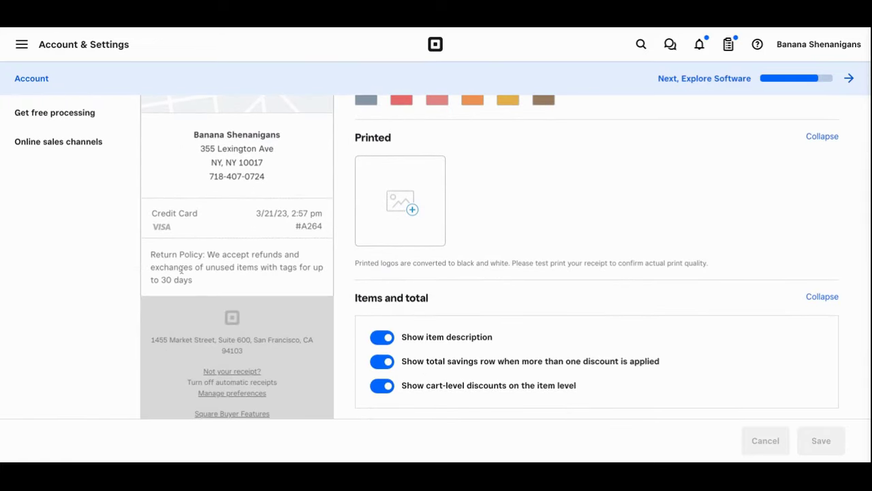
scroll(189, 269, "up", 1)
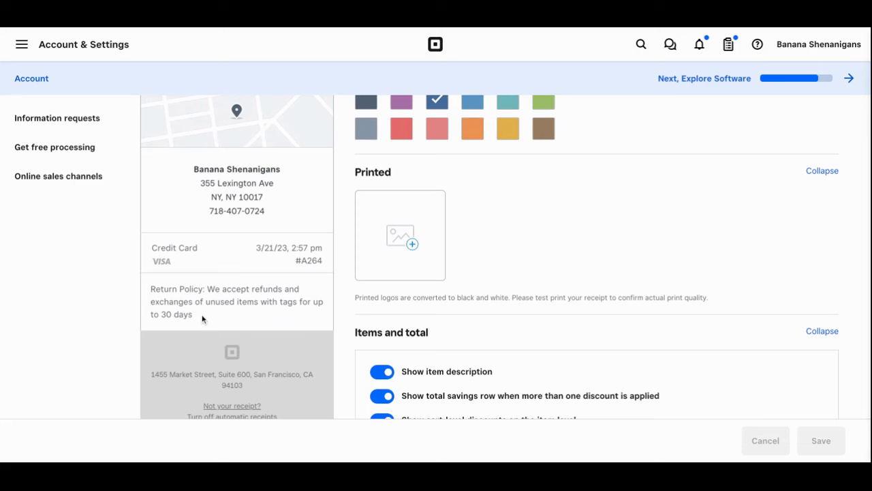
scroll(202, 319, "up", 5)
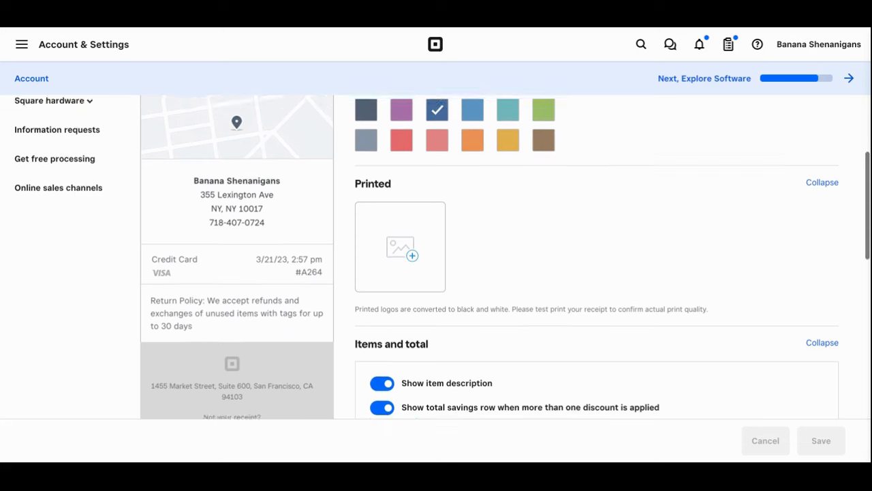
scroll(207, 331, "up", 3)
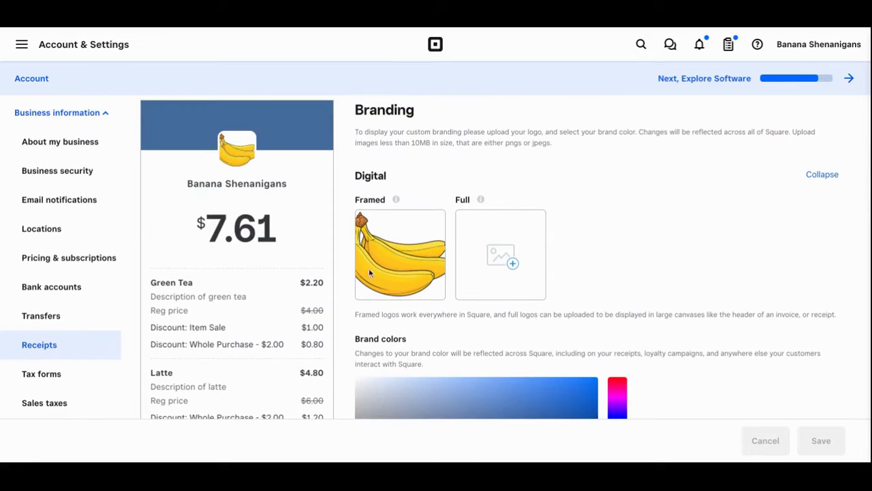
scroll(391, 289, "down", 3)
scroll(392, 289, "down", 2)
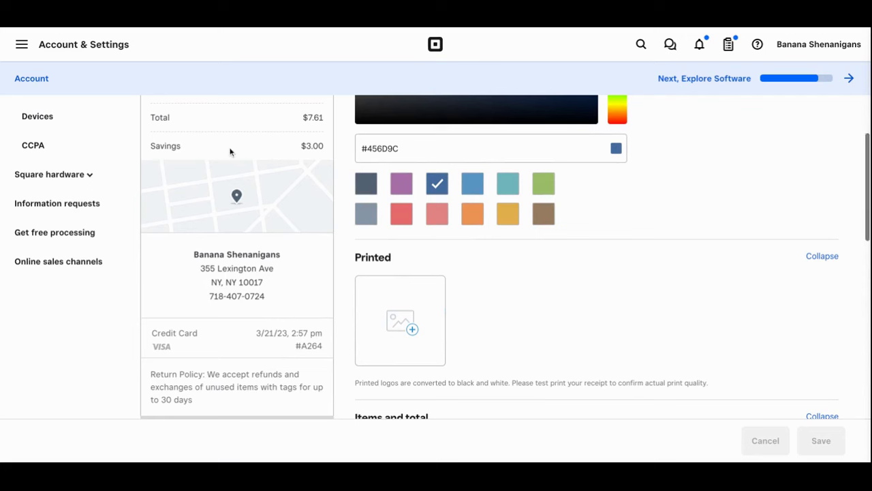
scroll(403, 318, "up", 5)
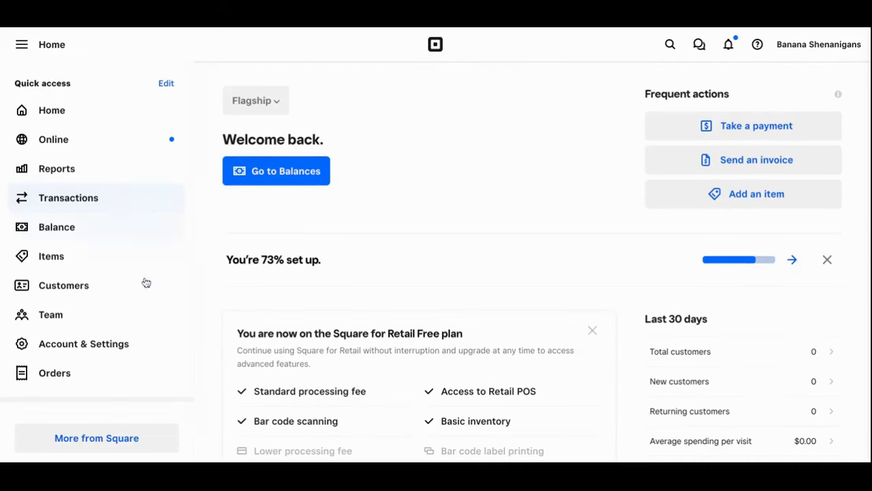
- Go to Customers > Contracts and choose Create contract to list templates like Service agreement
scroll(148, 310, "down", 1)
scroll(146, 309, "down", 3)
scroll(146, 309, "down", 1)
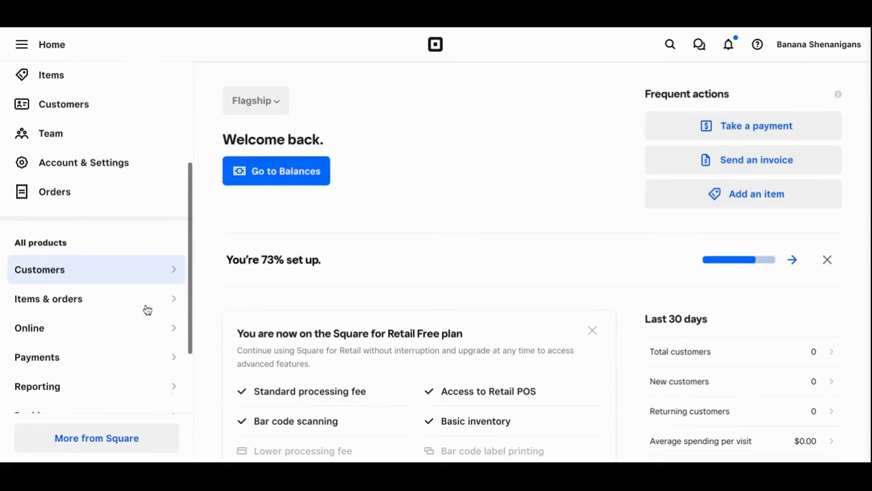
left_click(175, 268)
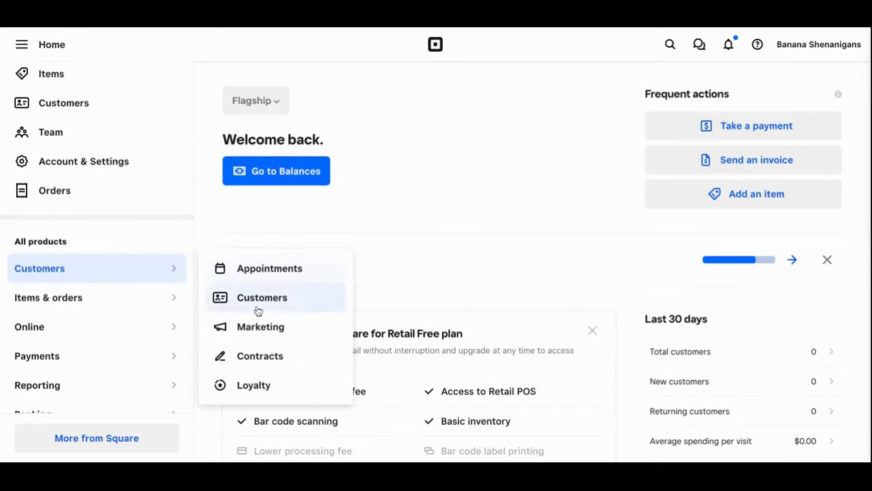
left_click(260, 356)
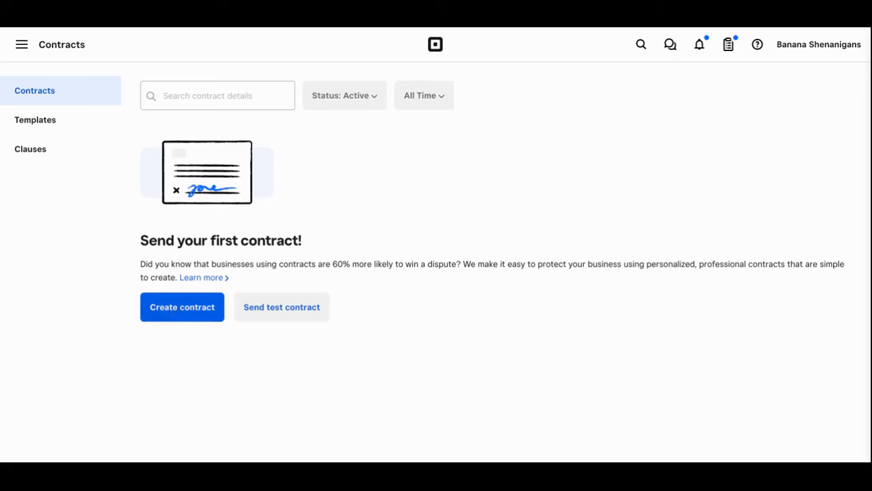
left_click(175, 308)
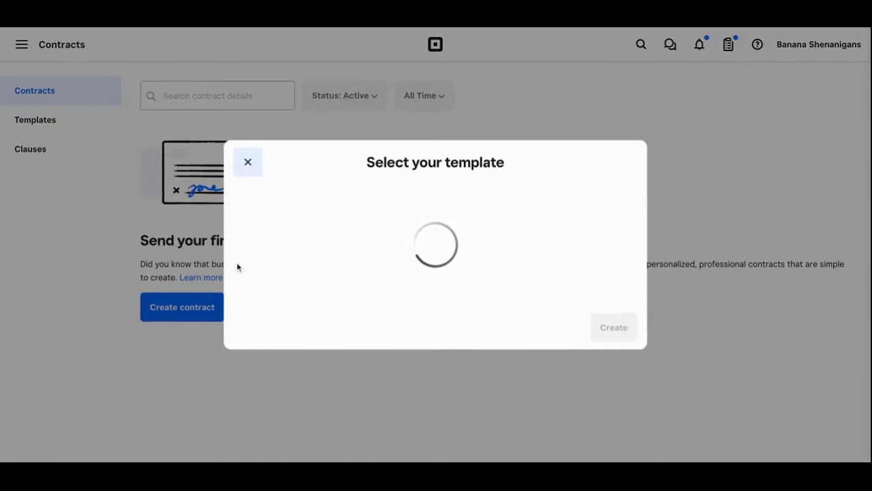
scroll(400, 264, "down", 5)
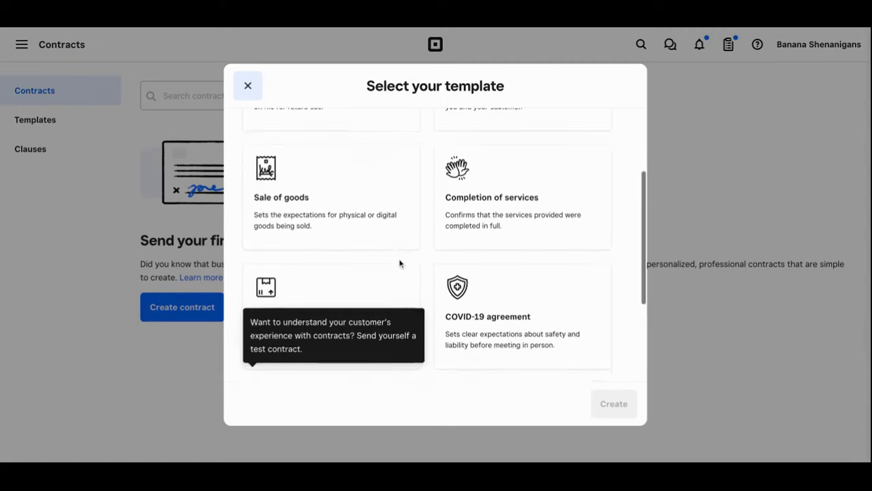
scroll(435, 245, "up", 5)
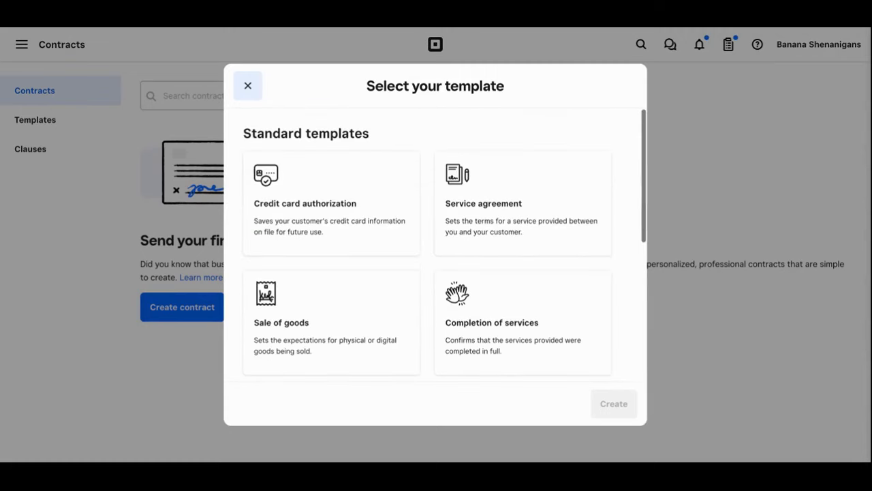